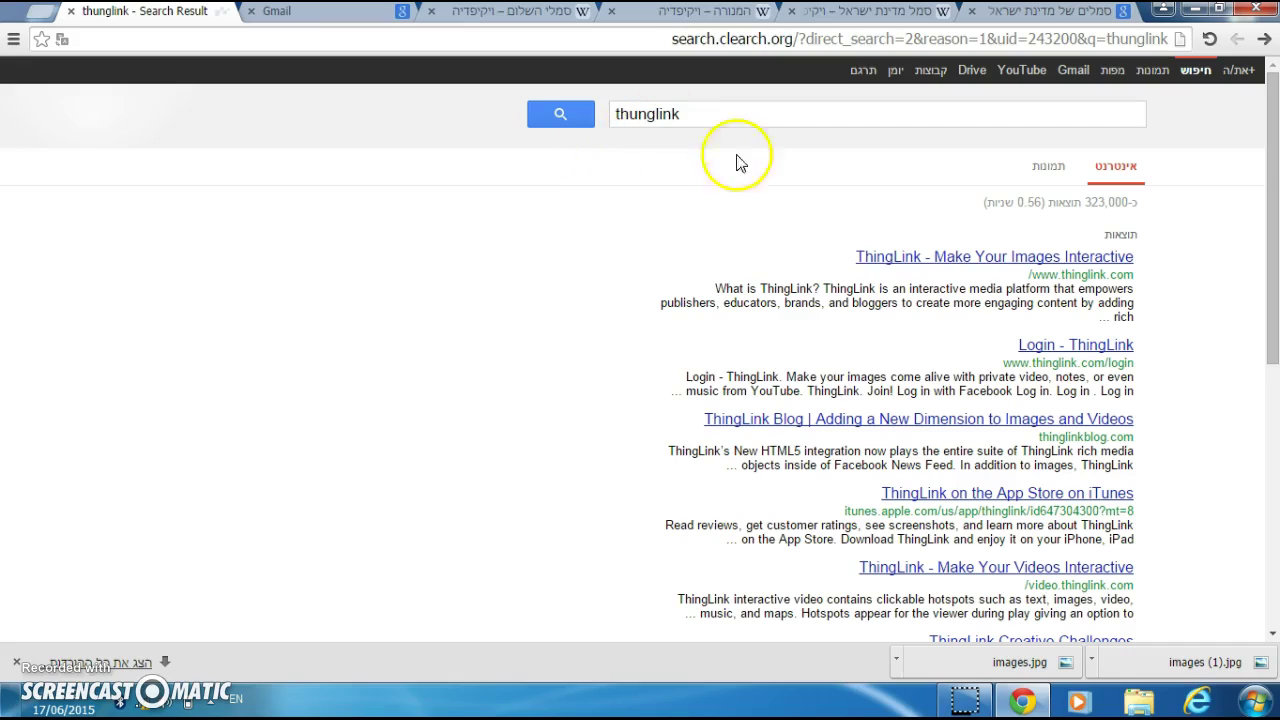
# Step: Open the ThingLink home page from the first 'thunglink' search result
pyautogui.click(900, 266)
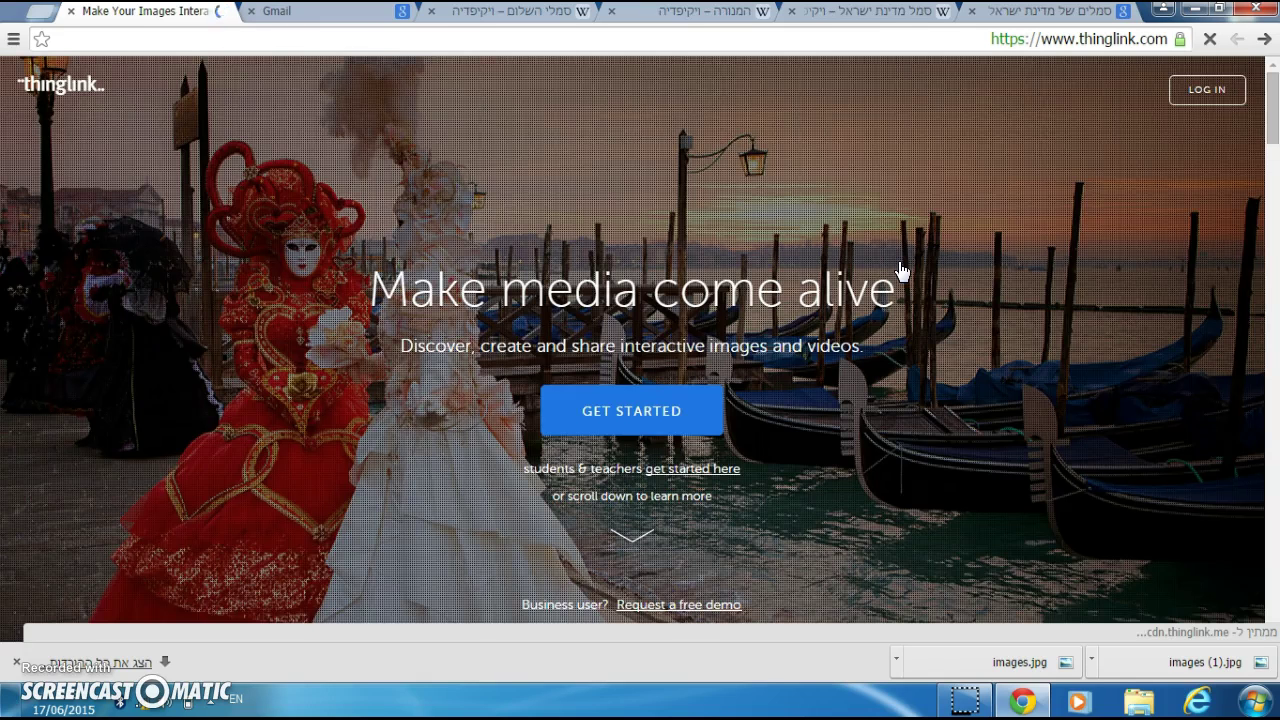
# Step: Start sign-up and choose the free Basic plan to reach the registration form
pyautogui.click(648, 414)
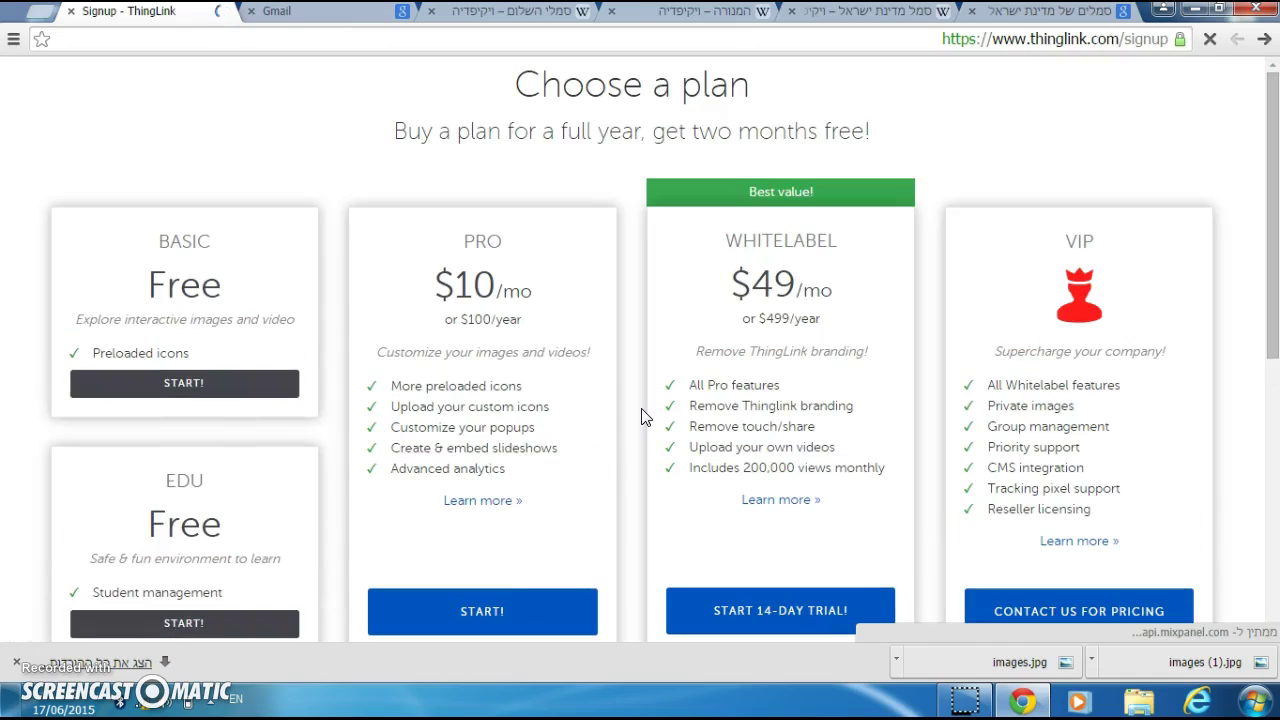
pyautogui.click(276, 387)
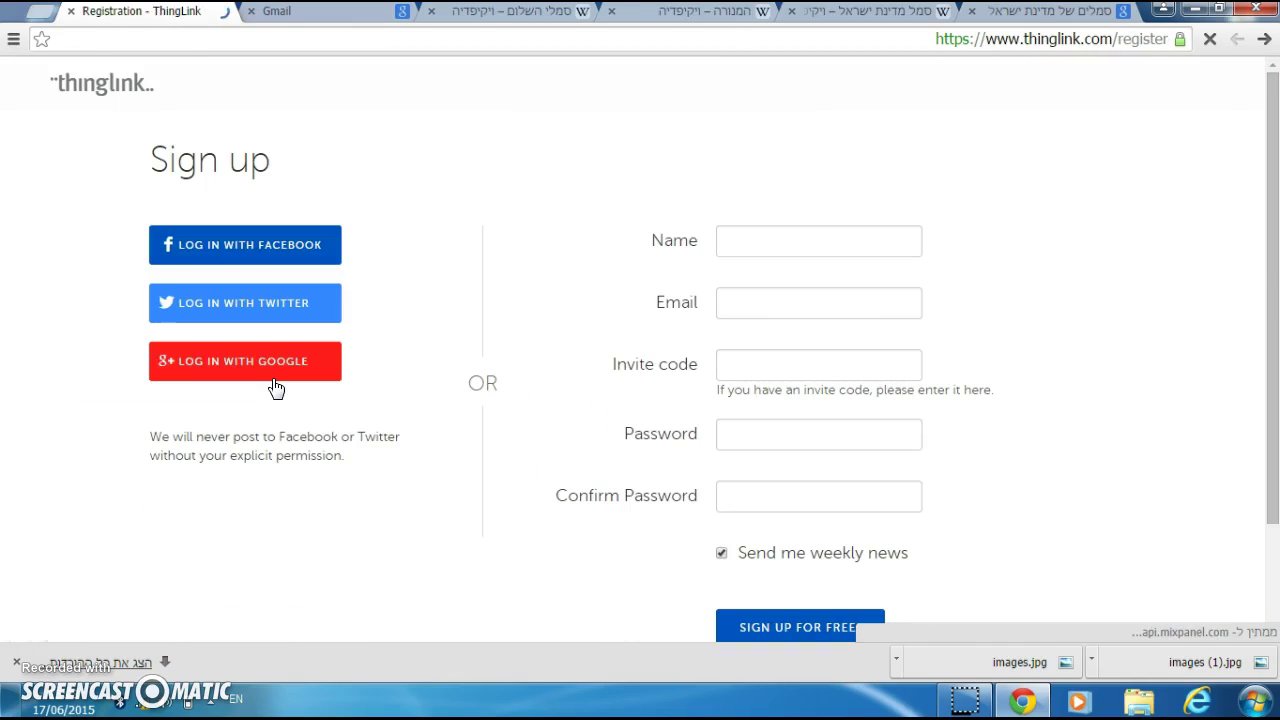
# Step: Enter the account holder's name and e-mail address in the sign-up form
pyautogui.click(766, 233)
pyautogui.write('hrj')
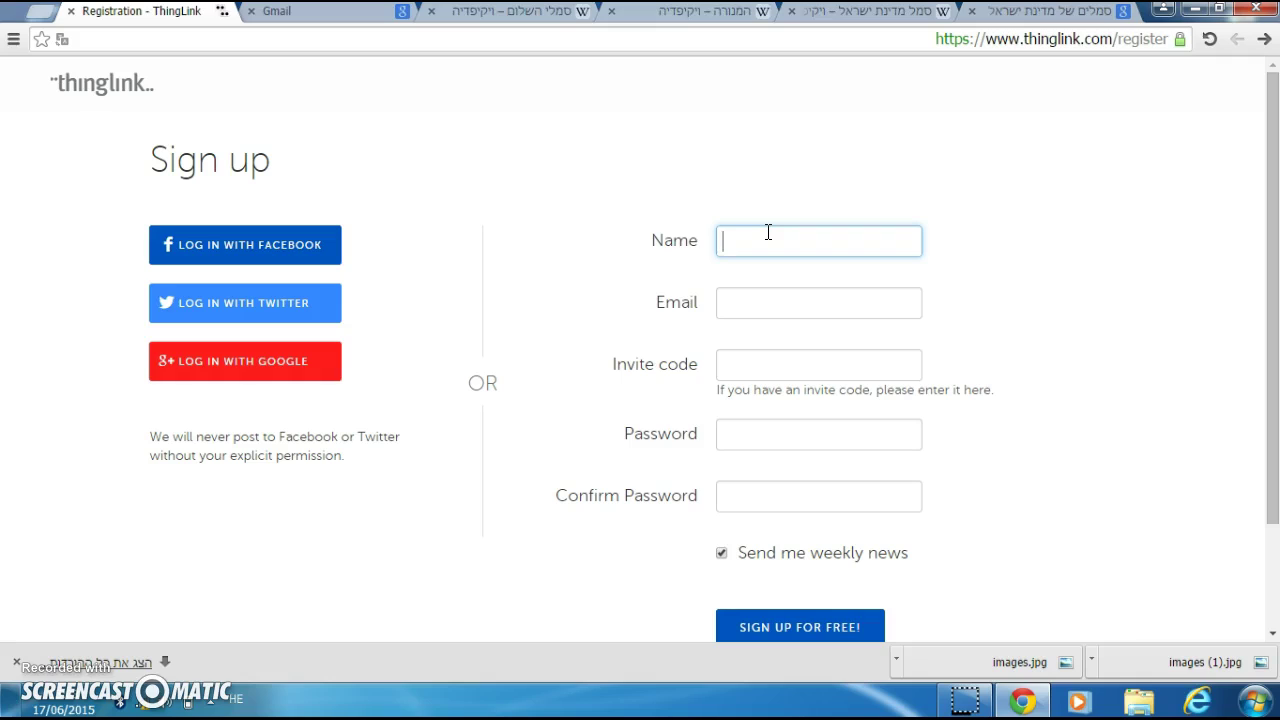
pyautogui.write(' כחול')
pyautogui.click(780, 305)
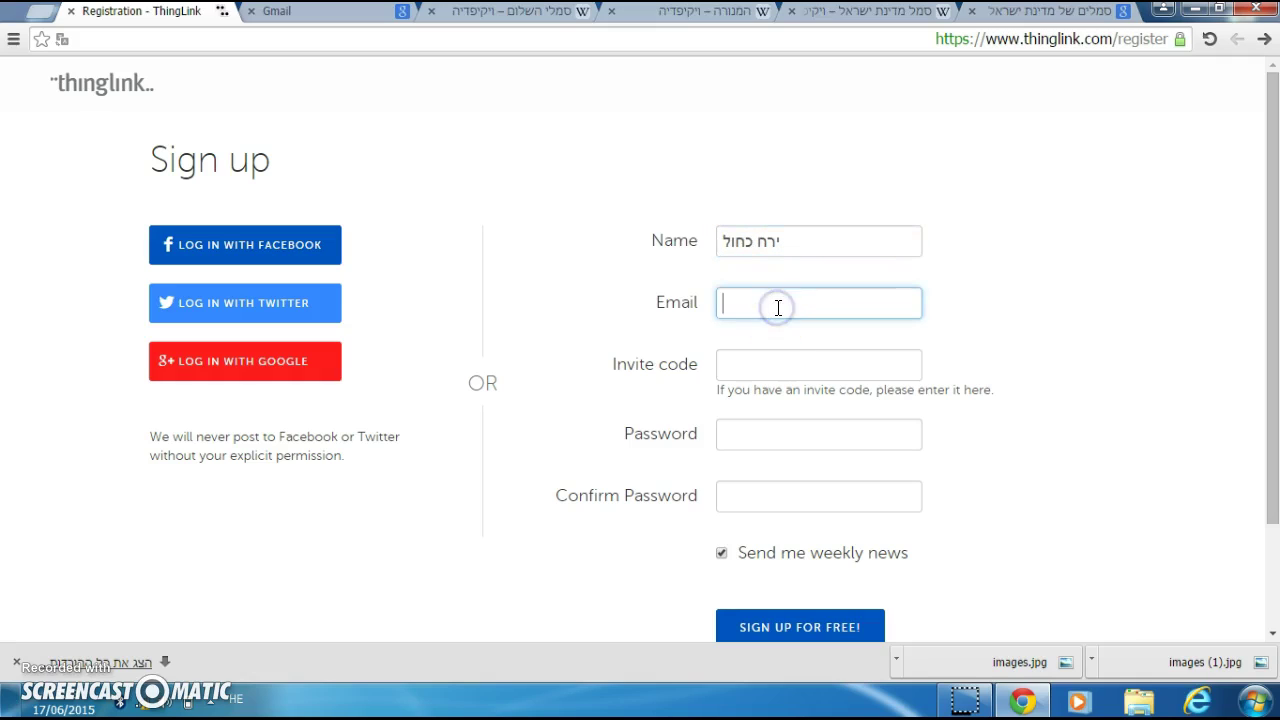
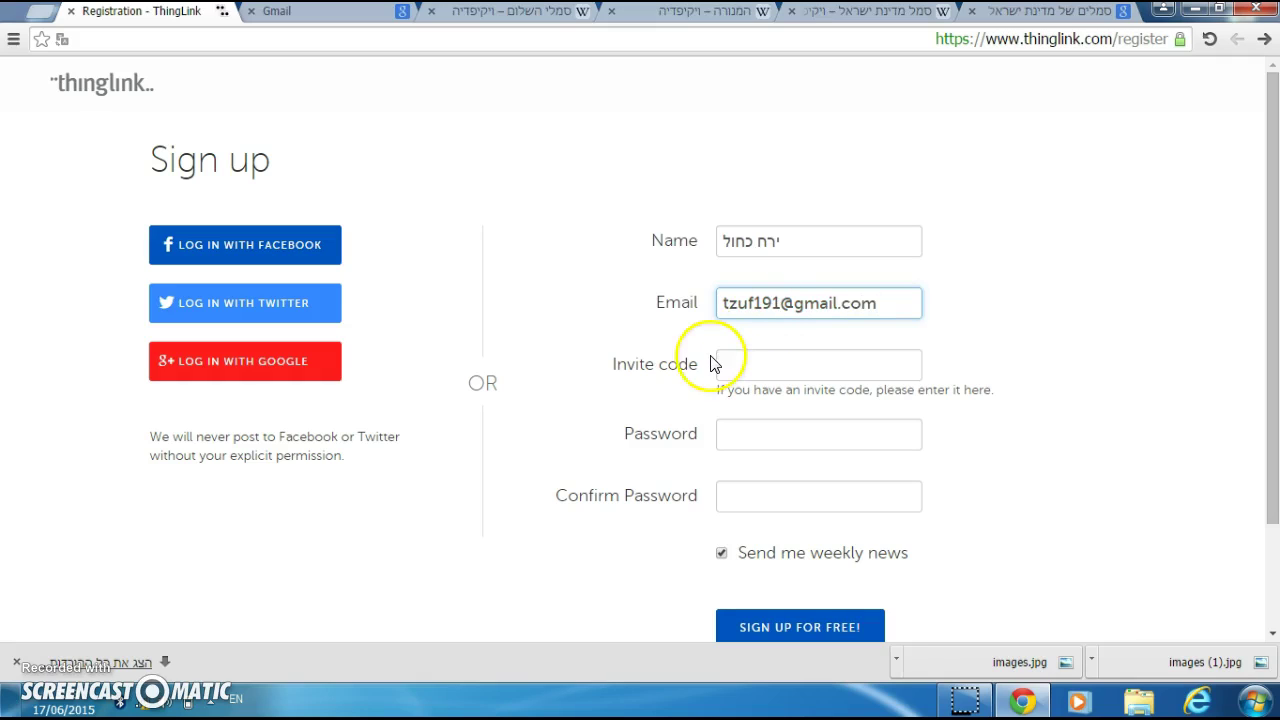
# Step: Fill in the account password and its confirmation, correcting a mistyped entry
pyautogui.click(729, 362)
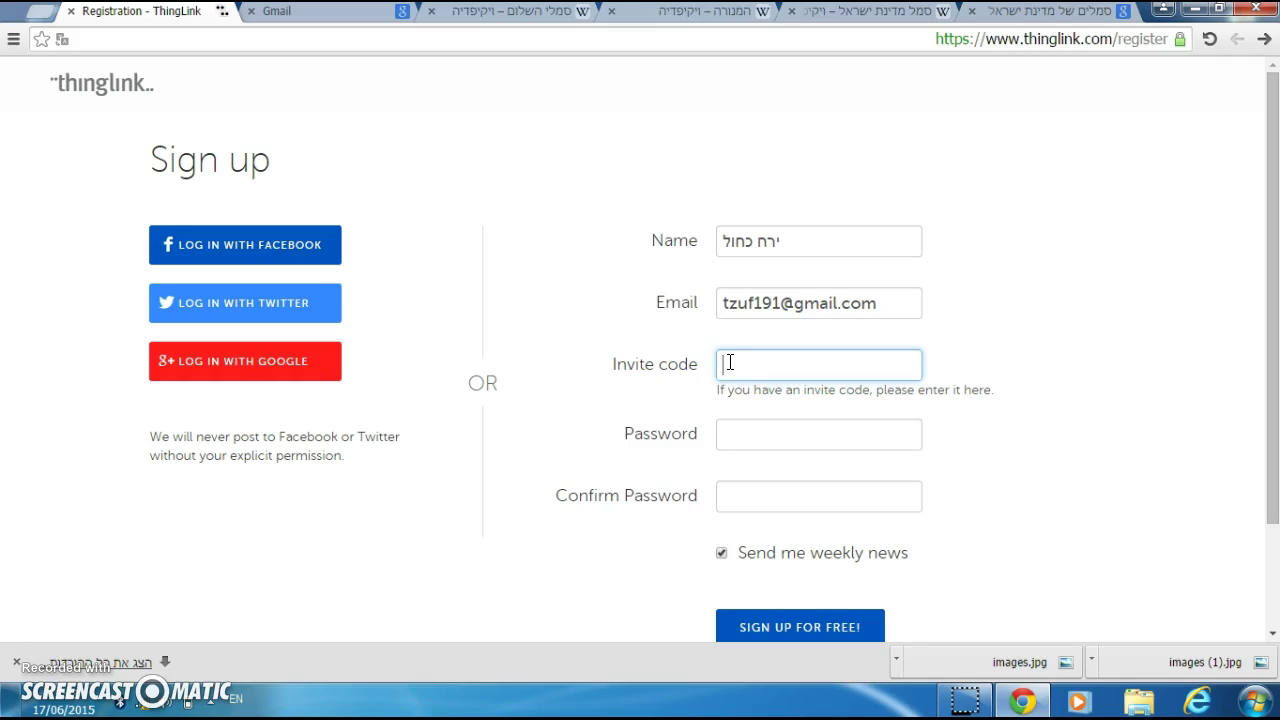
pyautogui.hotkey('alt', 'shift')
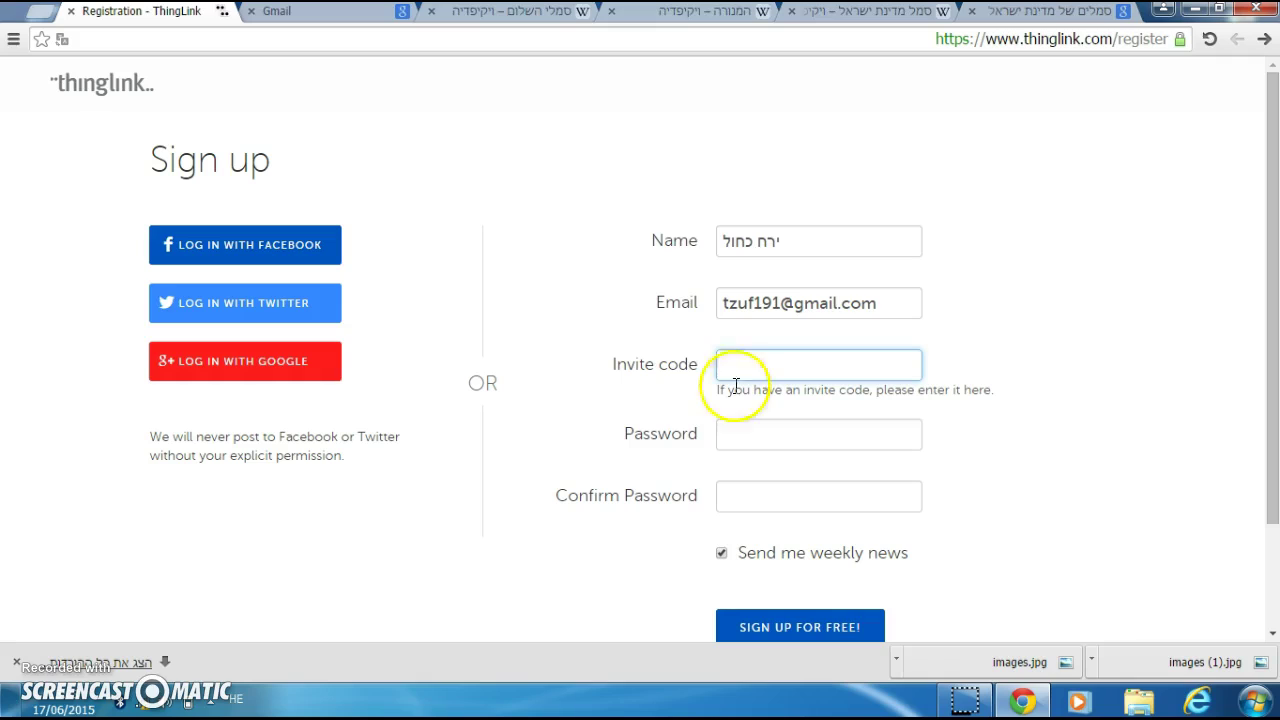
pyautogui.click(742, 446)
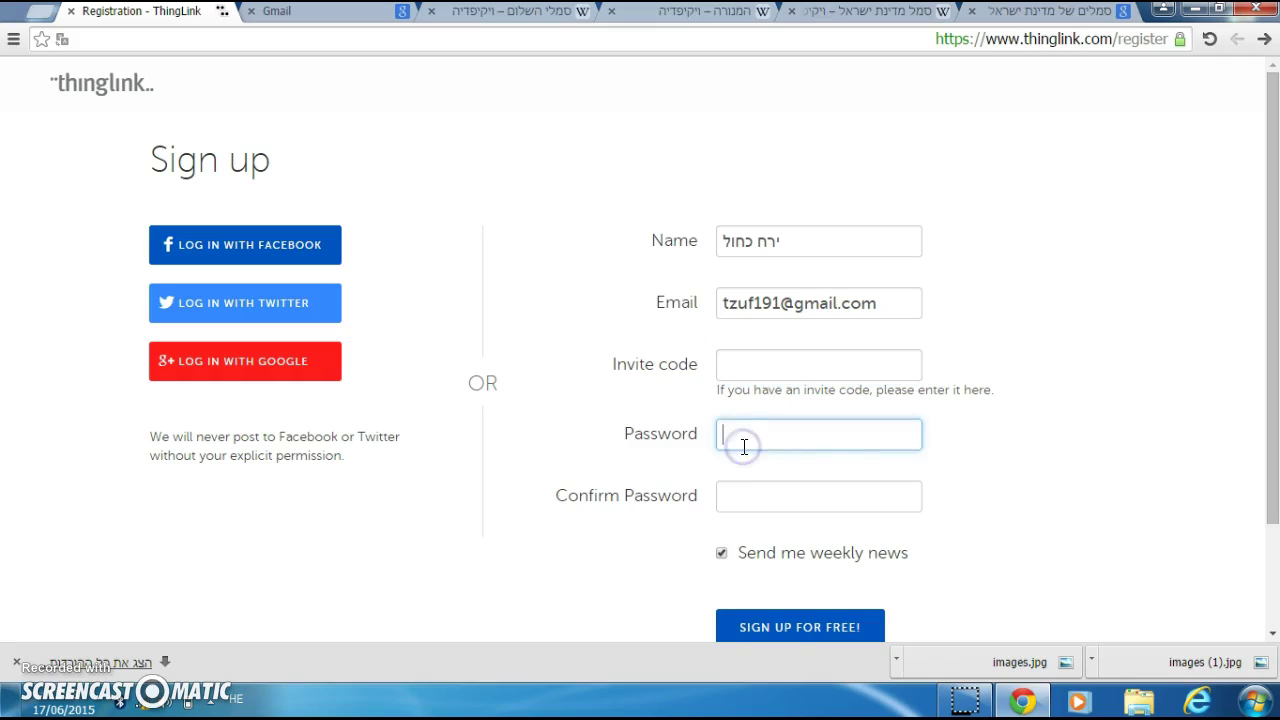
pyautogui.write('123')
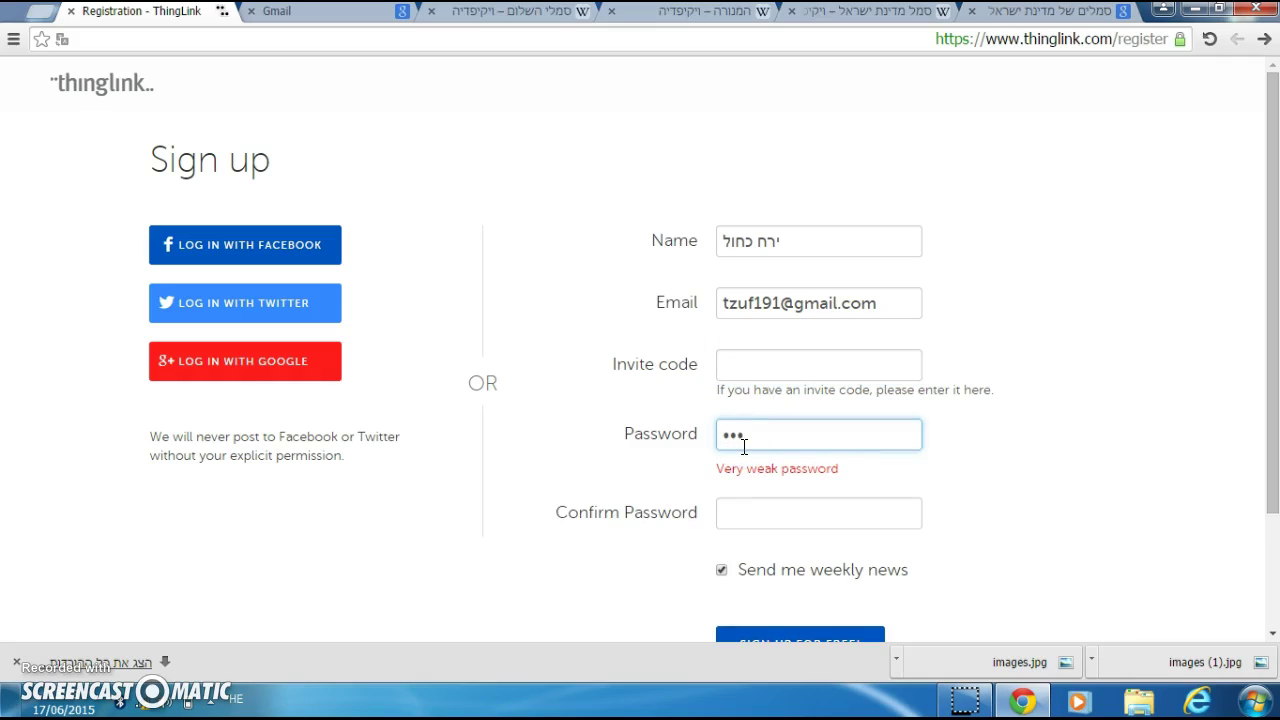
pyautogui.write('45678')
pyautogui.click(765, 512)
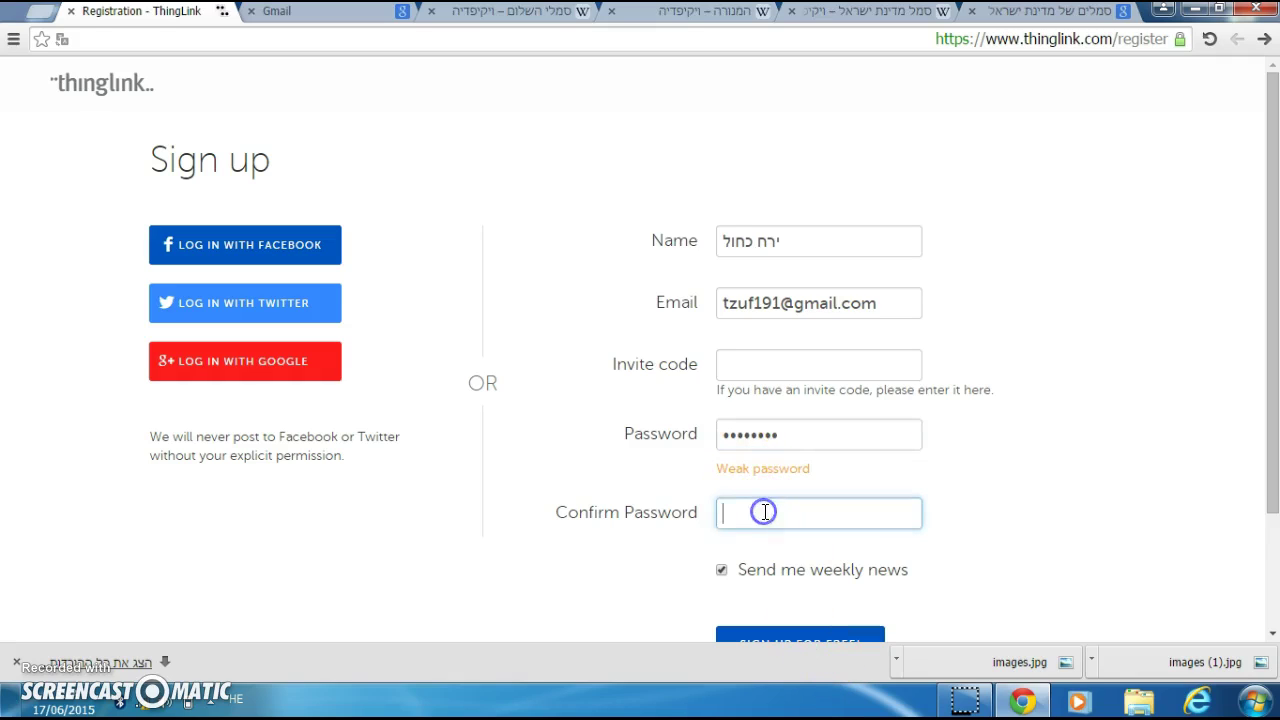
pyautogui.write('1234')
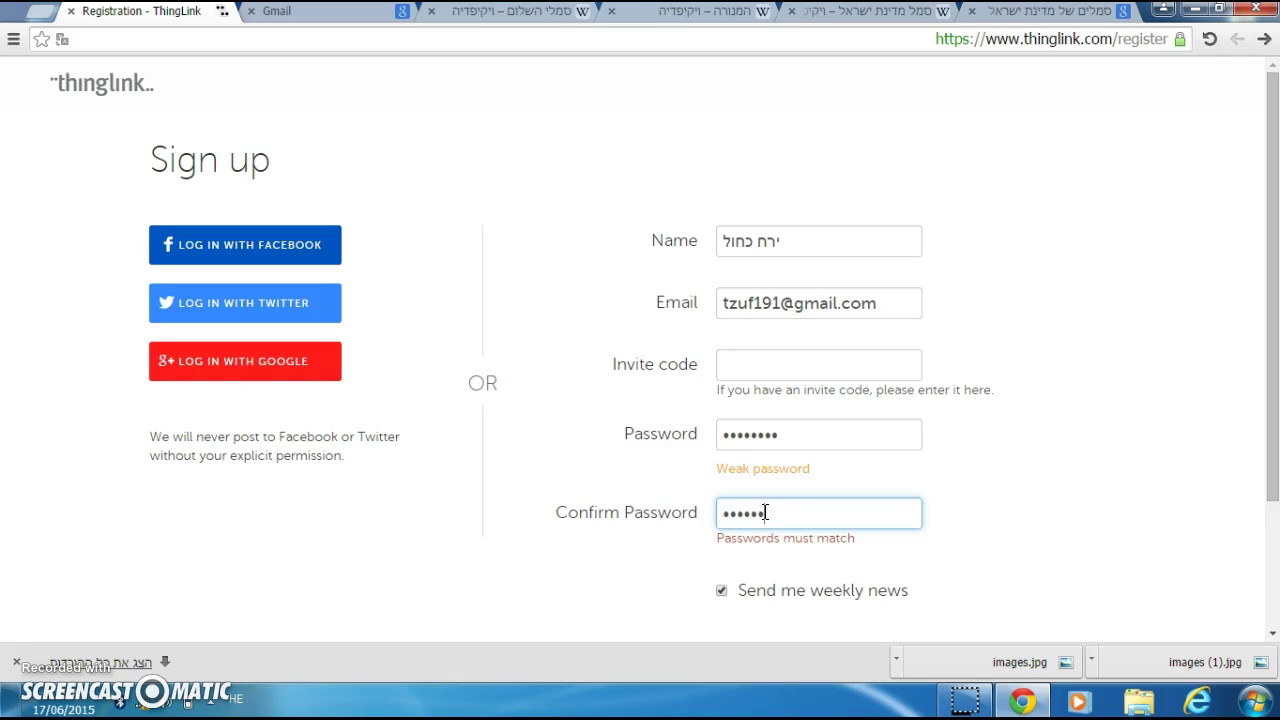
pyautogui.press('BackSpace')
pyautogui.click(830, 434)
pyautogui.press('BackSpace')
pyautogui.press('BackSpace')
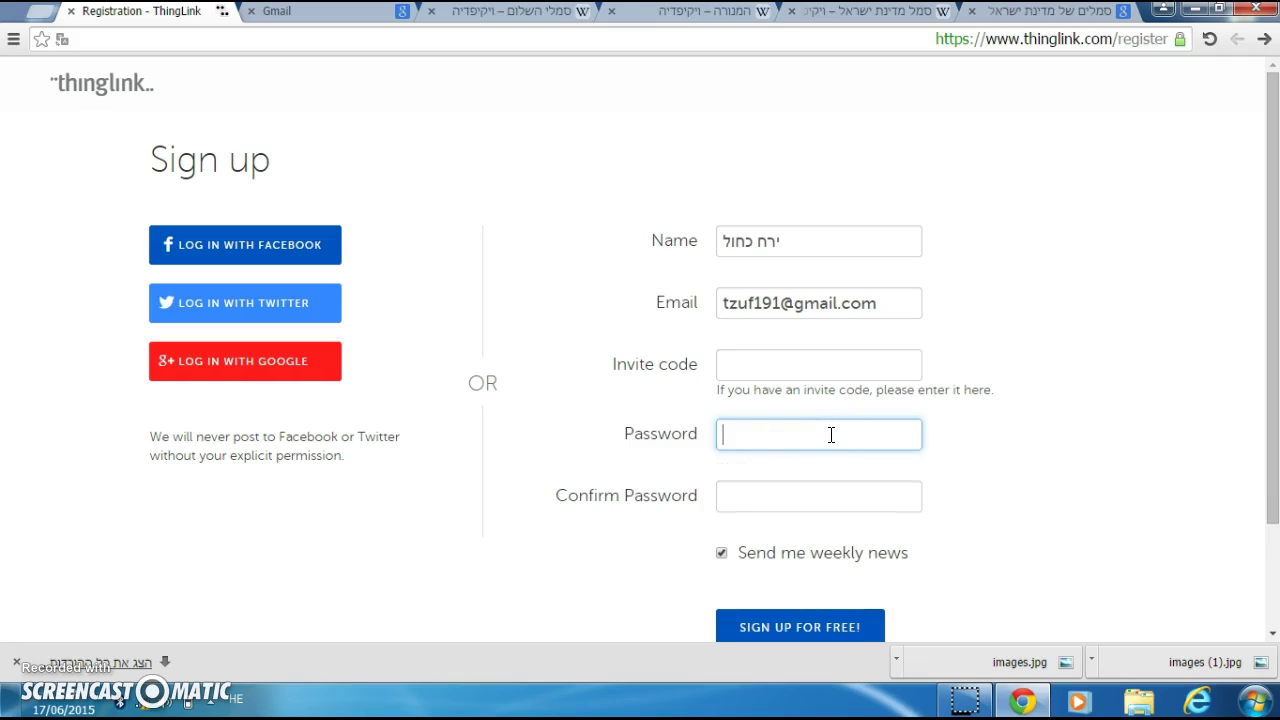
pyautogui.write('••')
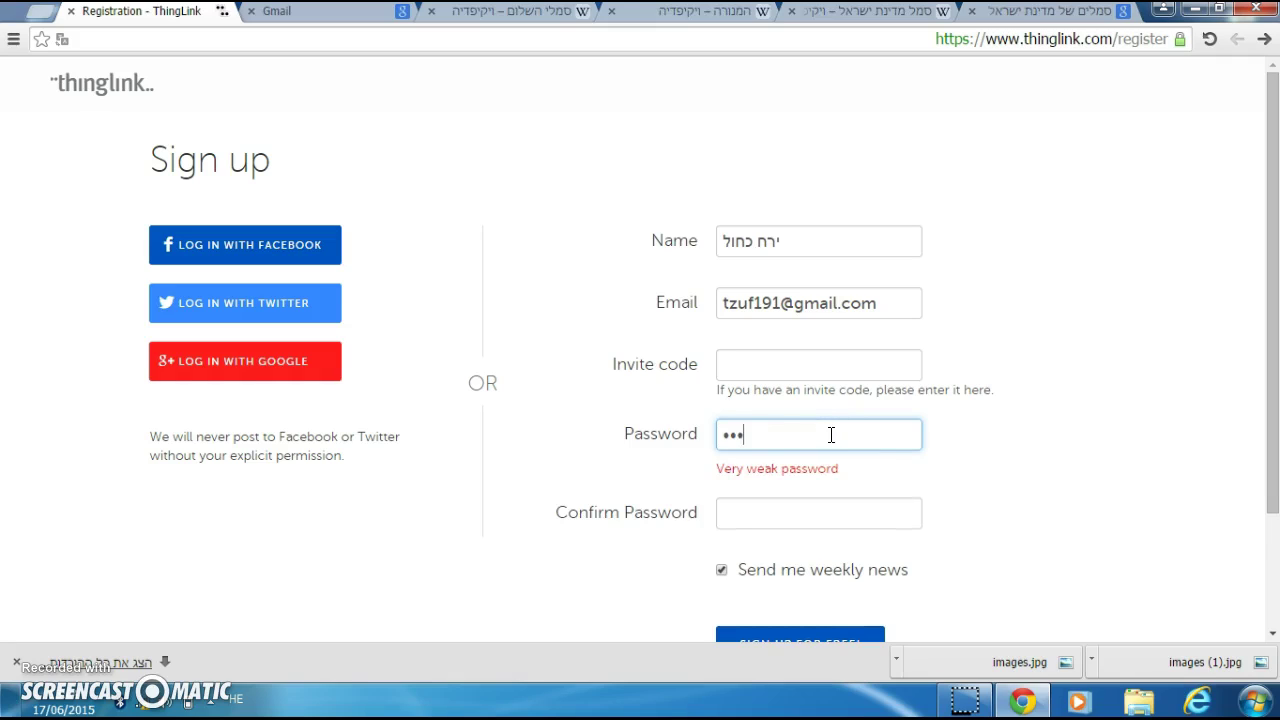
pyautogui.write('•')
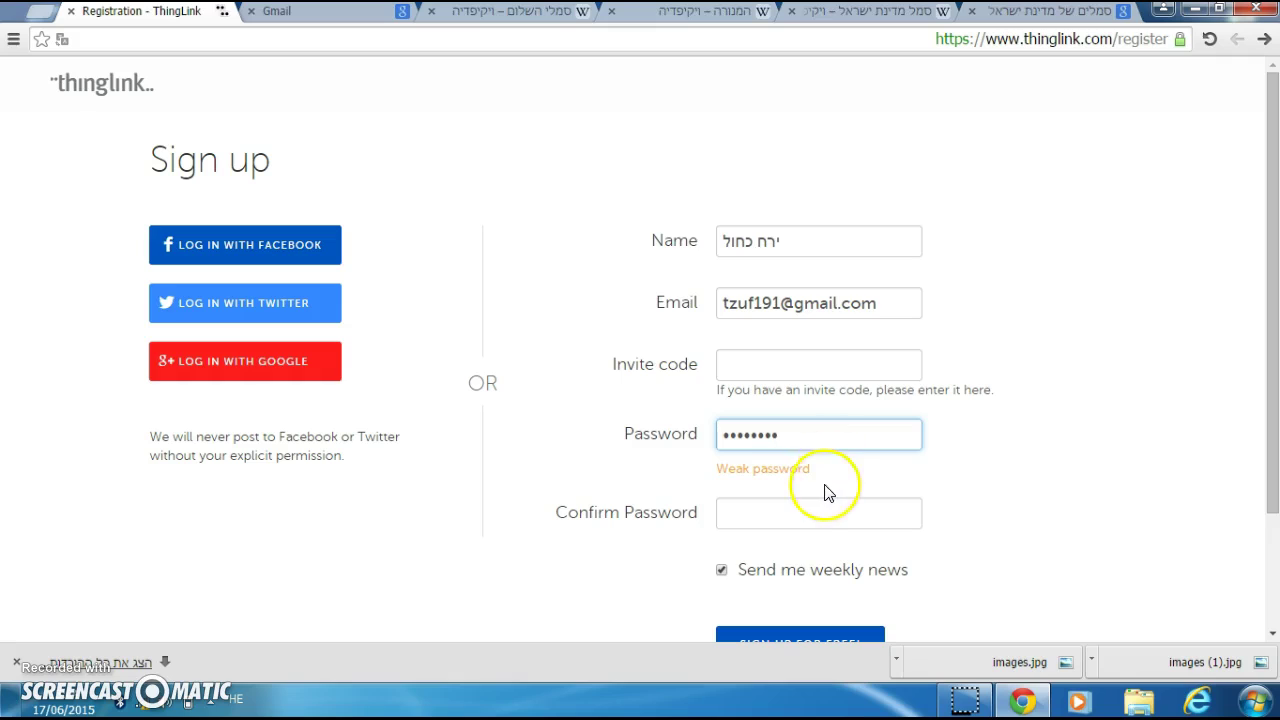
pyautogui.click(810, 503)
pyautogui.write('•••')
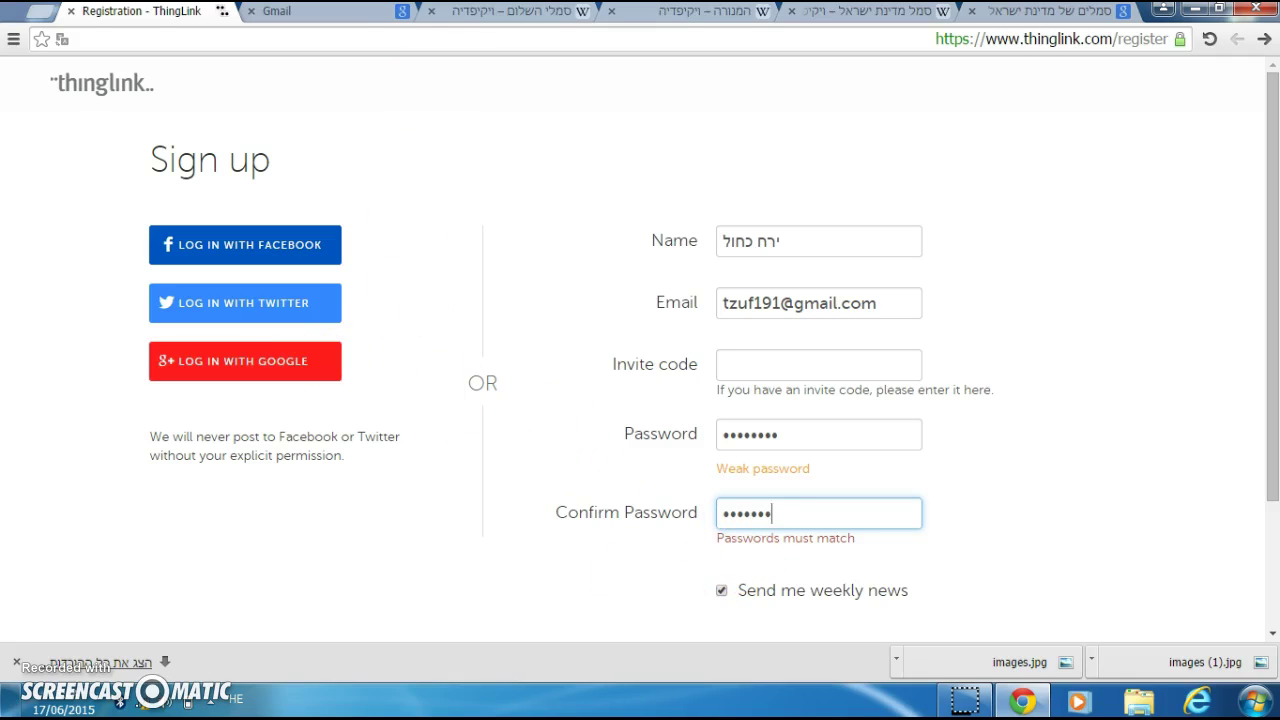
# Step: Sign in to the Google account in the Gmail tab, then return to registration
pyautogui.click(400, 13)
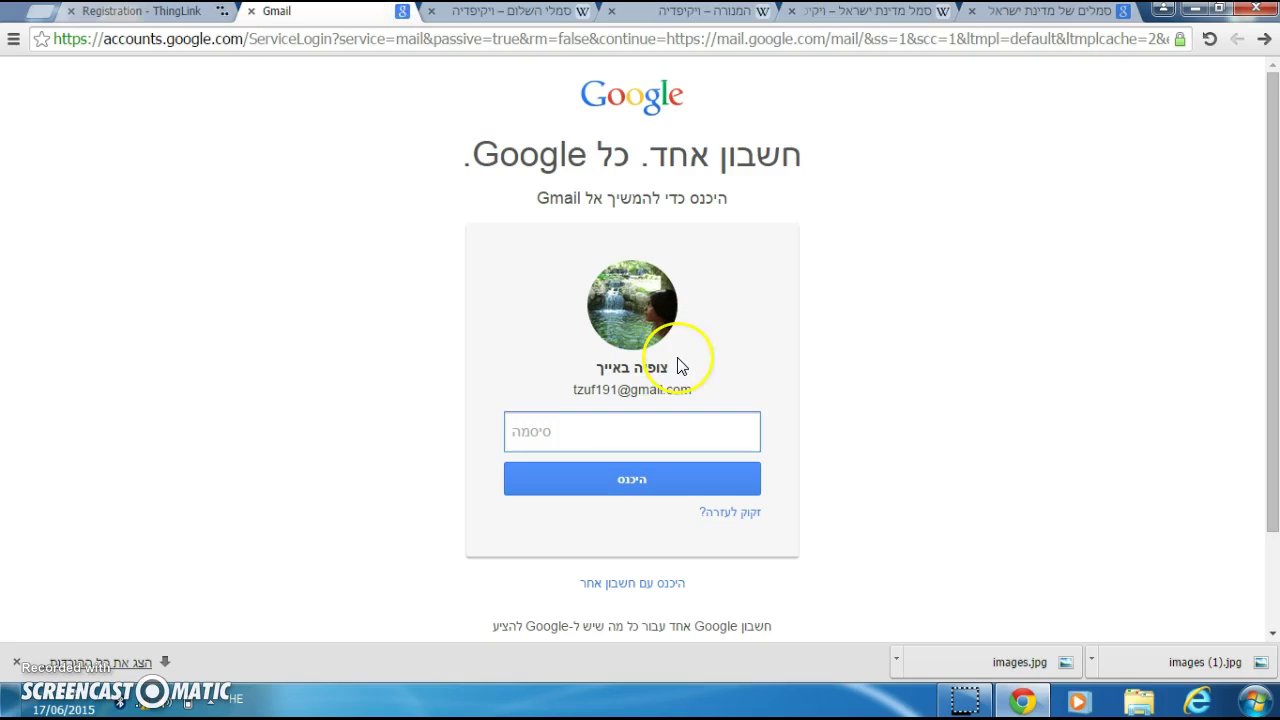
pyautogui.write('•••')
pyautogui.click(600, 479)
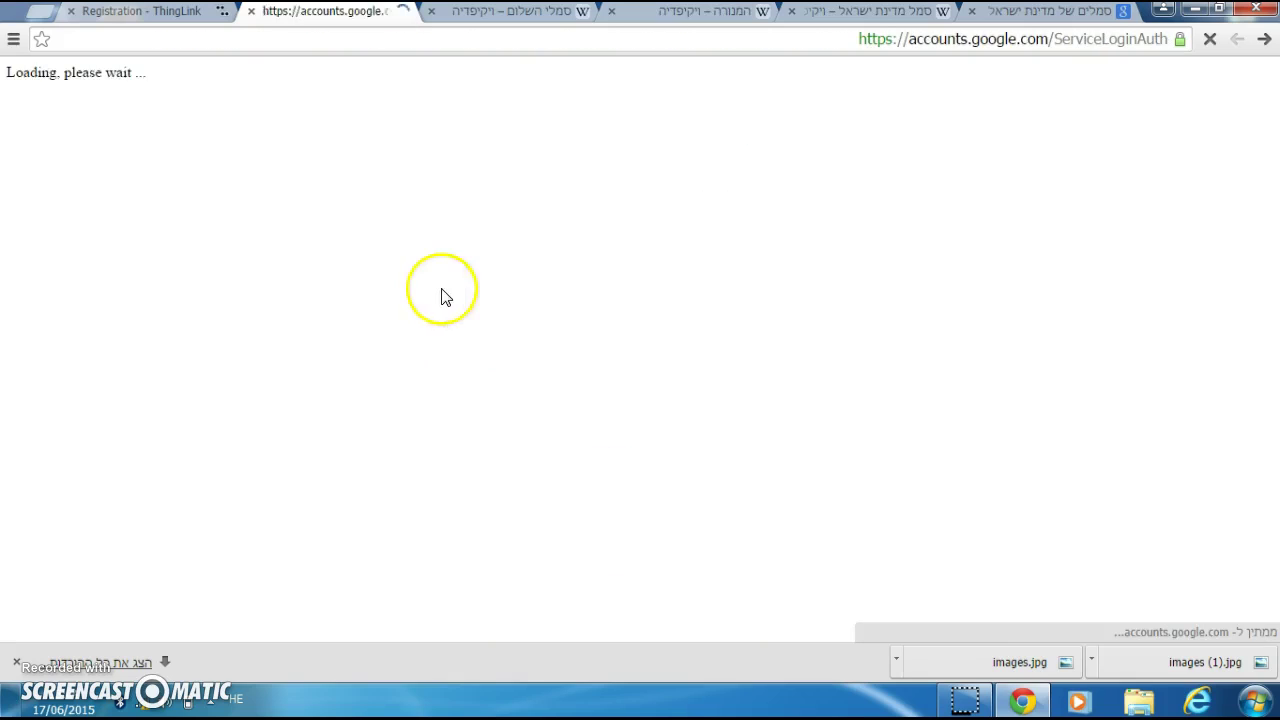
pyautogui.click(208, 12)
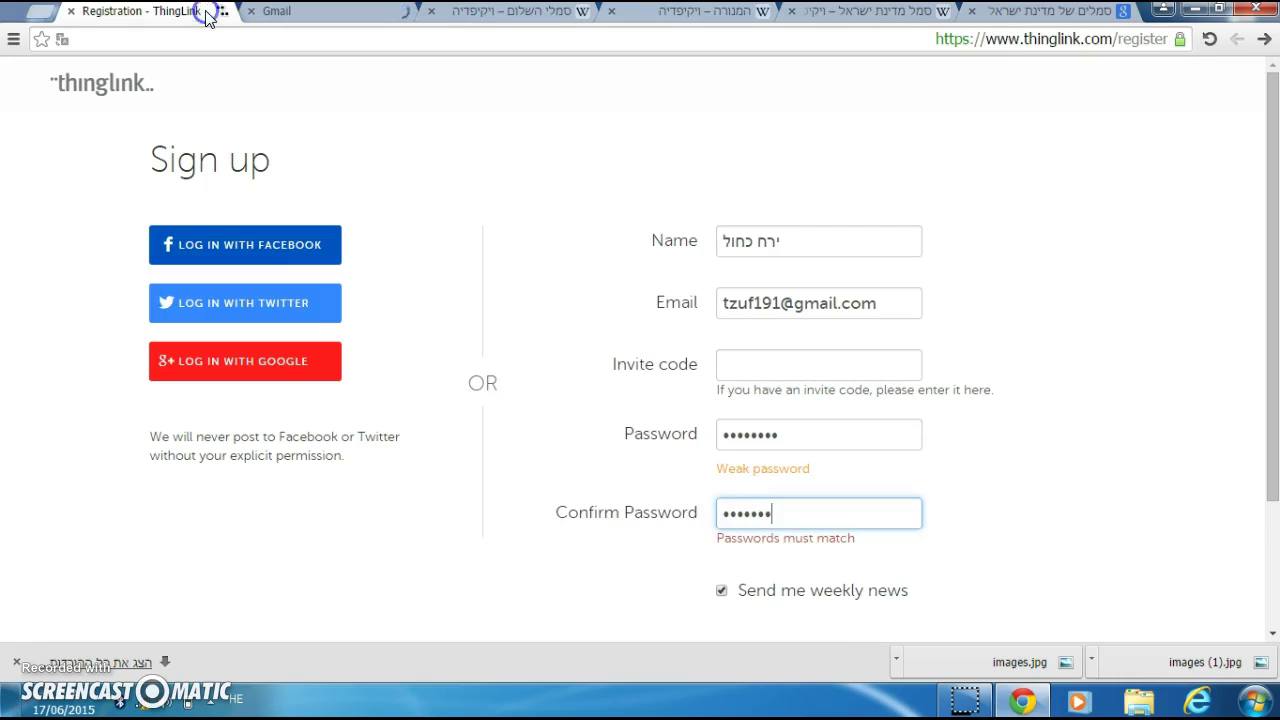
# Step: Log in to ThingLink with Google and open the Upload Images page
pyautogui.click(289, 350)
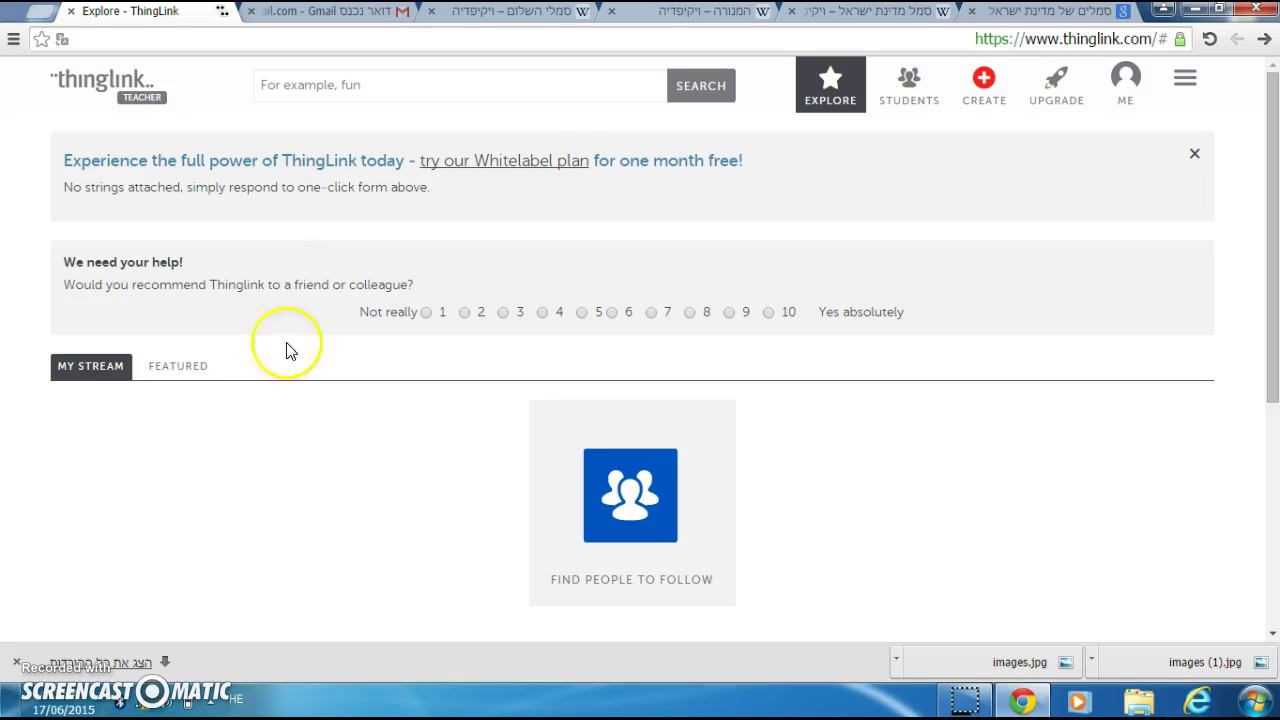
pyautogui.click(985, 90)
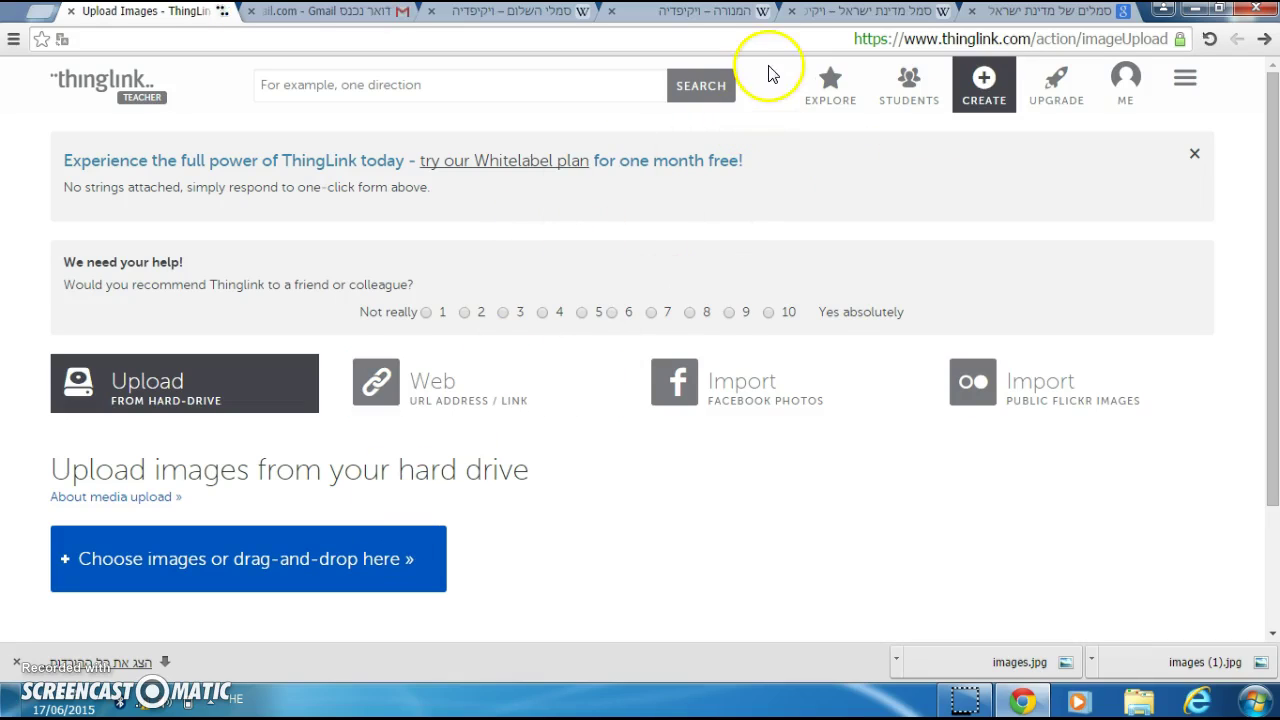
pyautogui.click(728, 12)
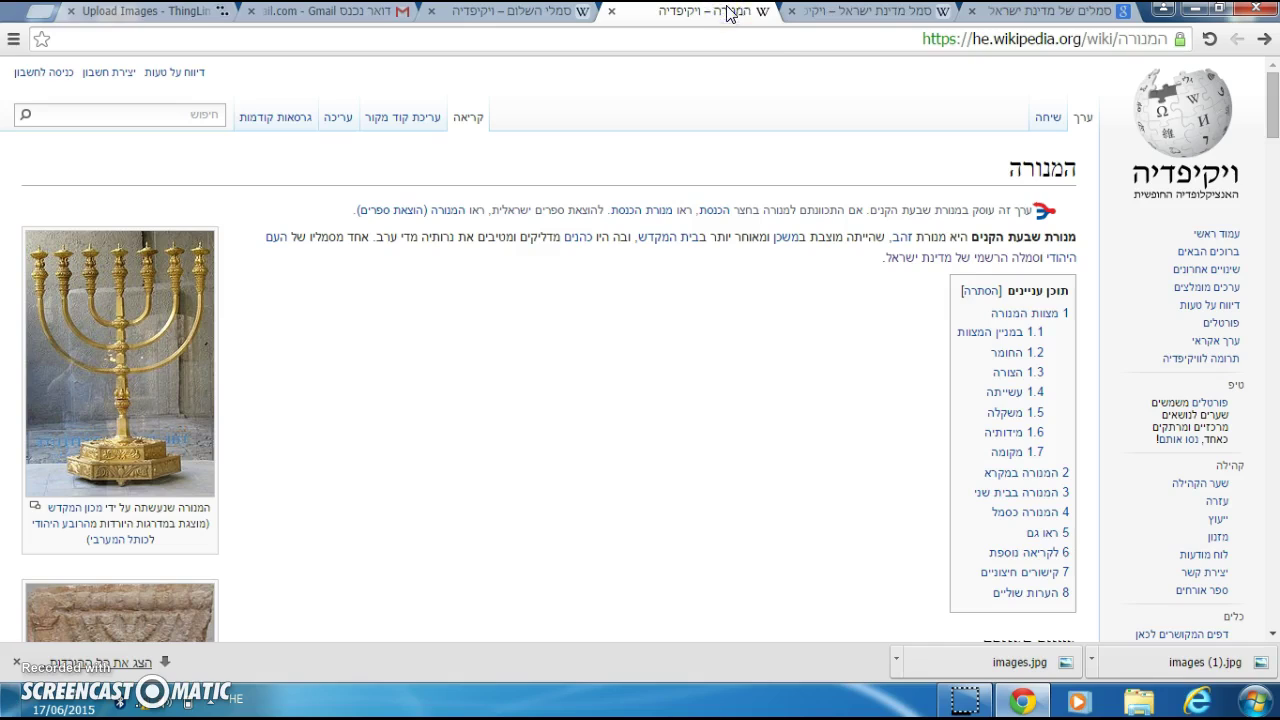
# Step: Save the Emblem of Israel picture from Google Images as images.png
pyautogui.click(857, 12)
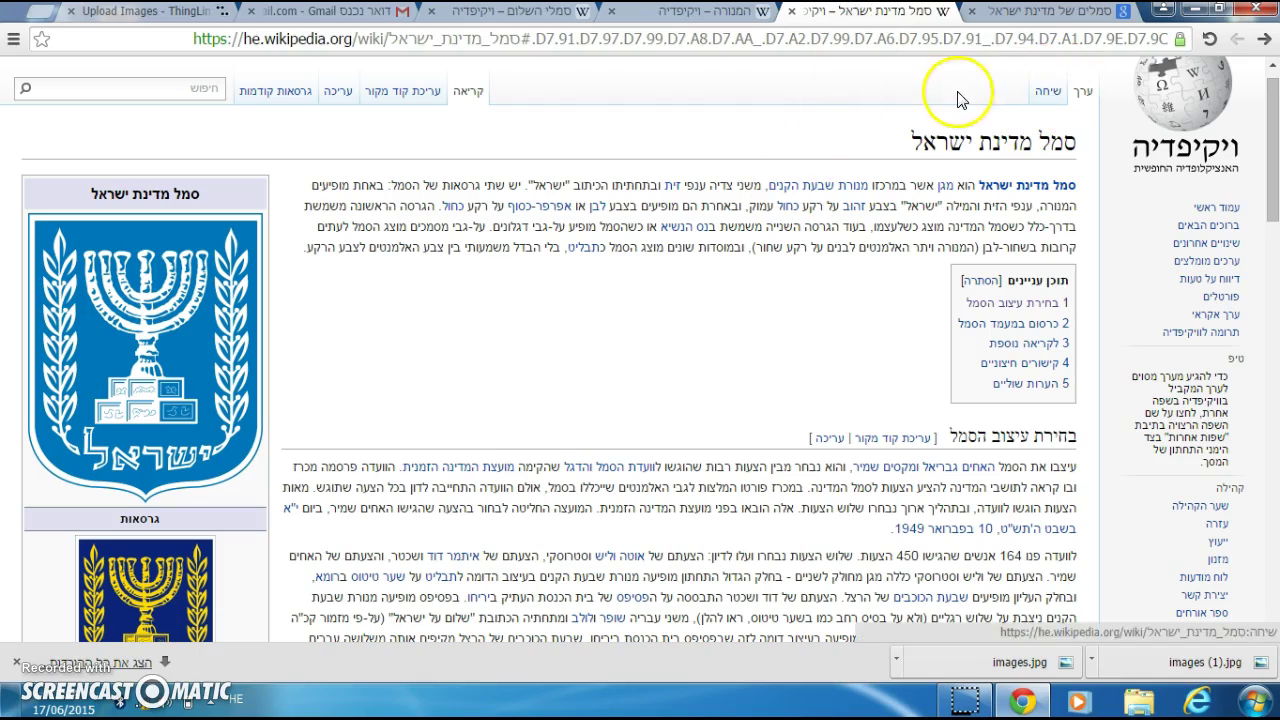
pyautogui.click(1020, 12)
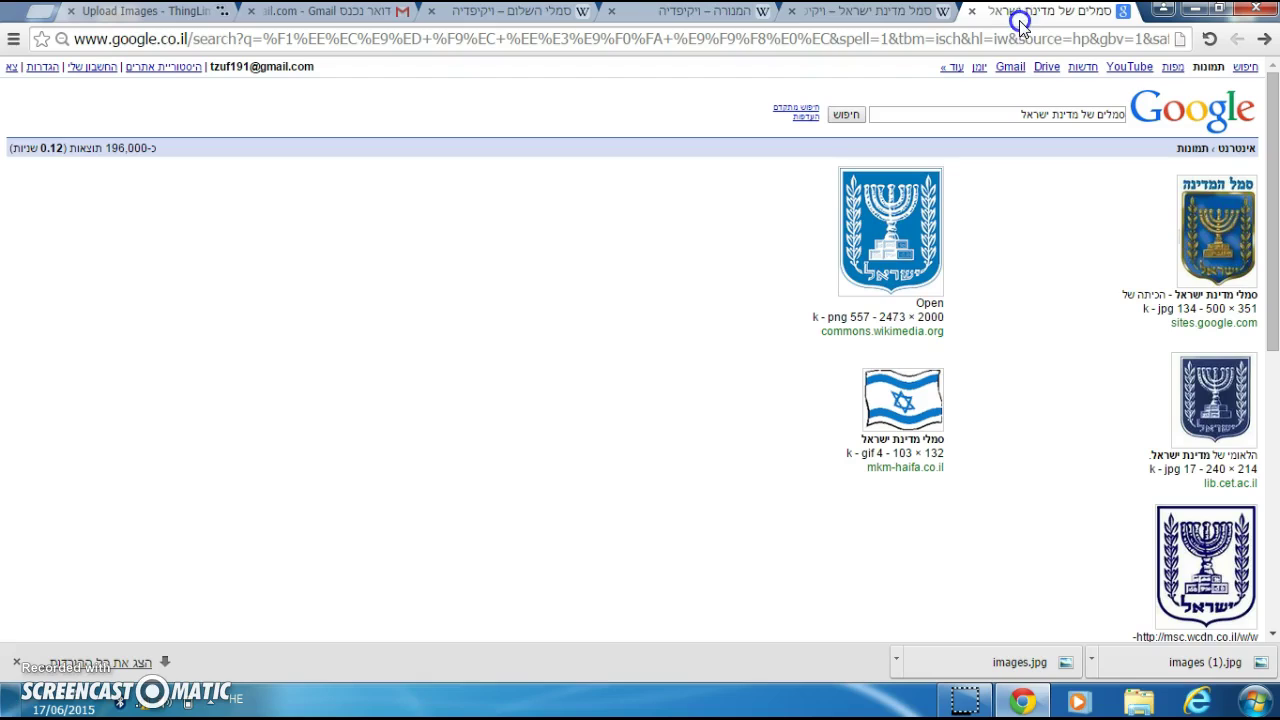
pyautogui.rightClick(890, 264)
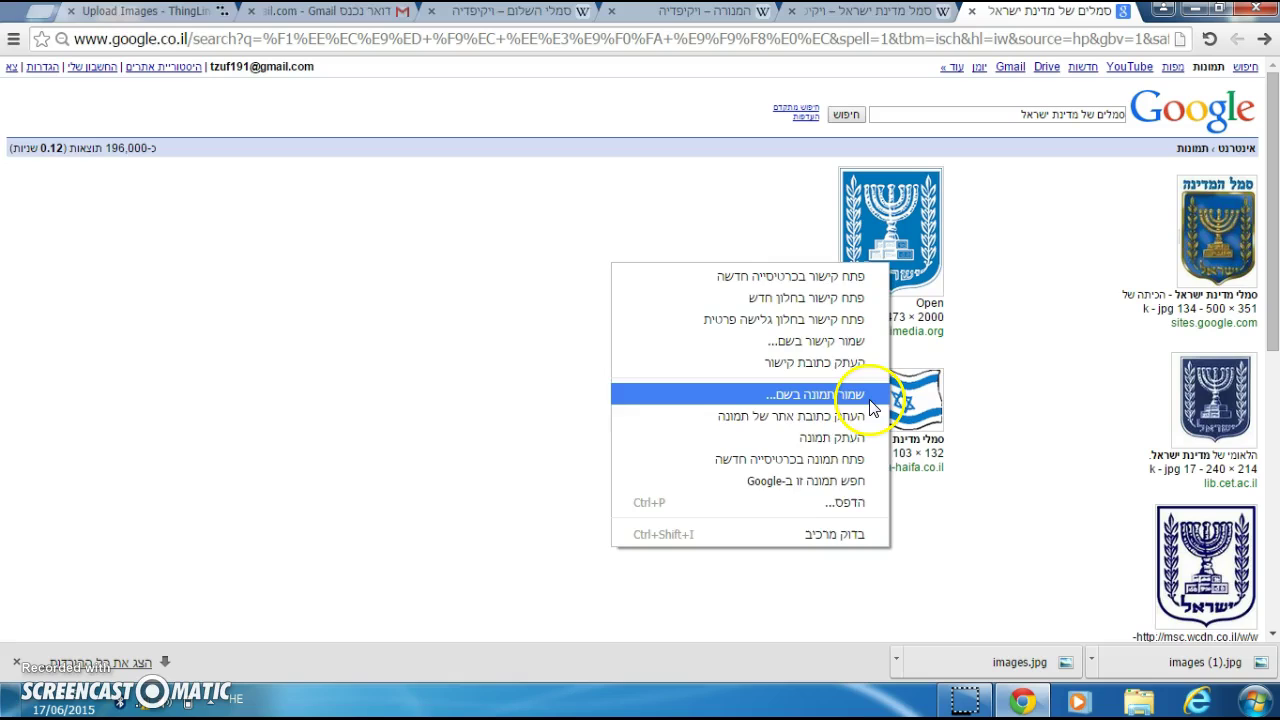
pyautogui.click(866, 396)
pyautogui.click(503, 419)
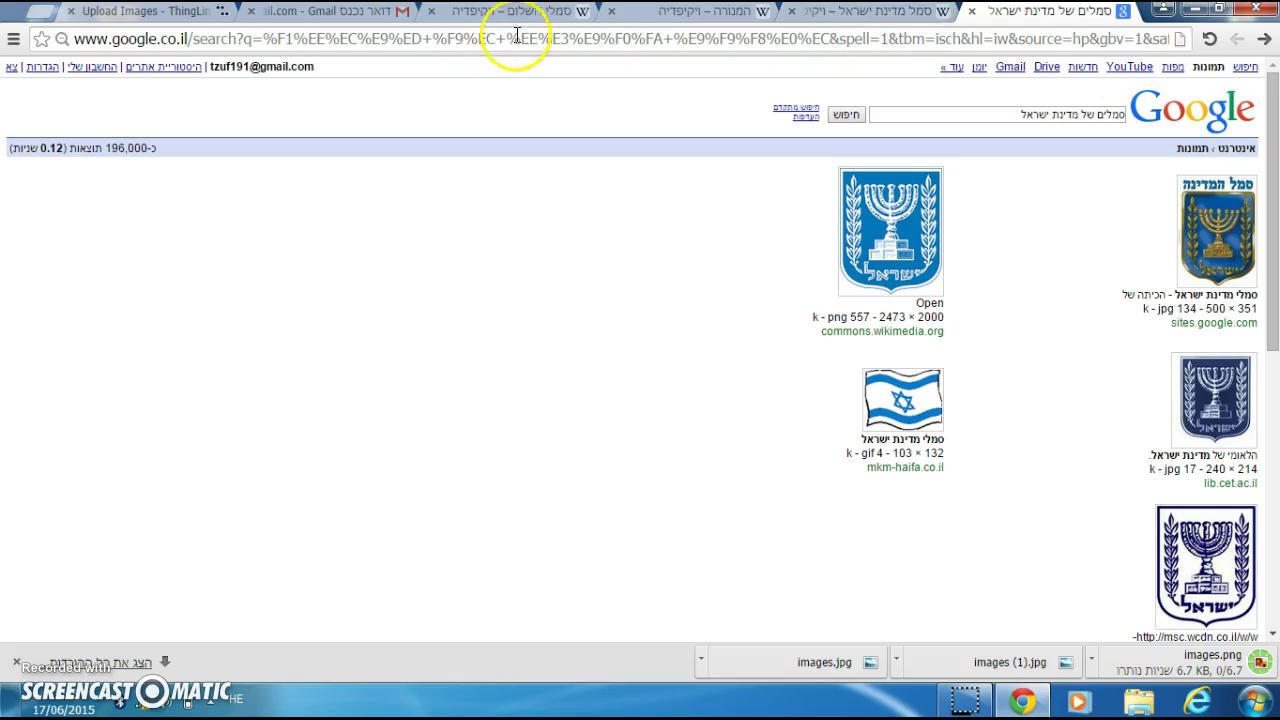
# Step: Upload images.png from the computer into a new ThingLink scene
pyautogui.click(203, 12)
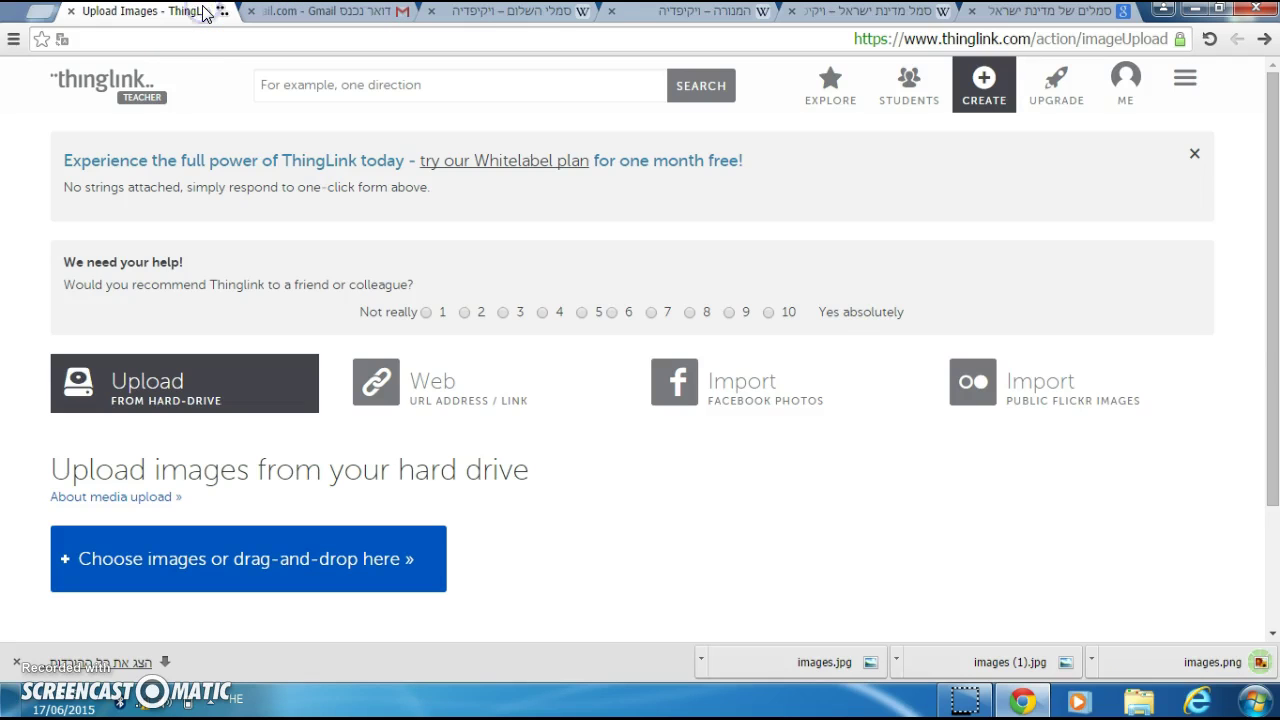
pyautogui.click(199, 576)
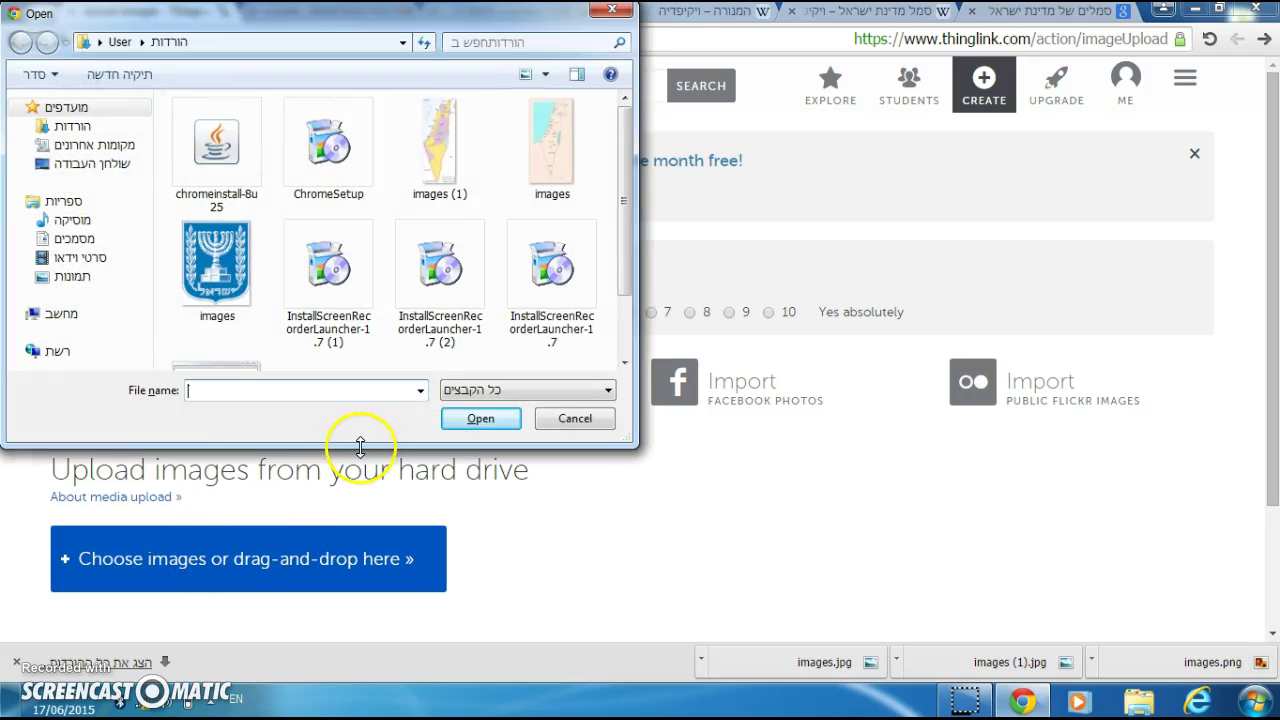
pyautogui.click(229, 267)
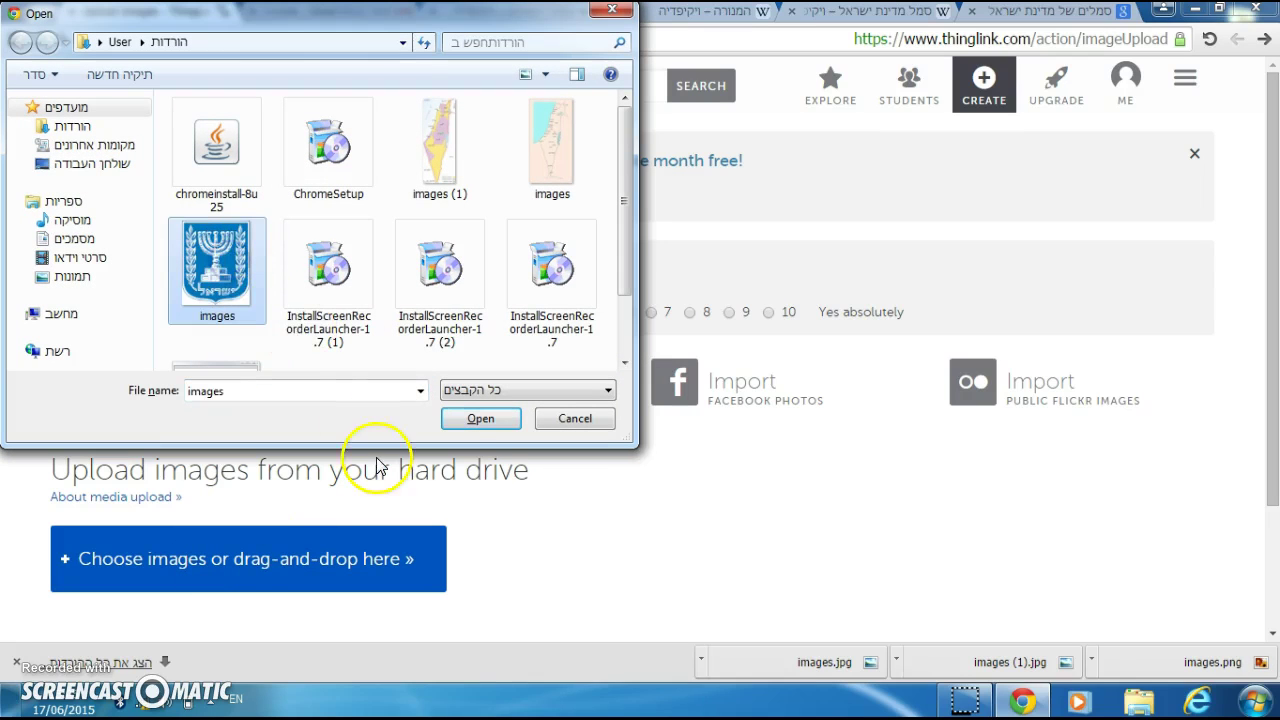
pyautogui.click(484, 418)
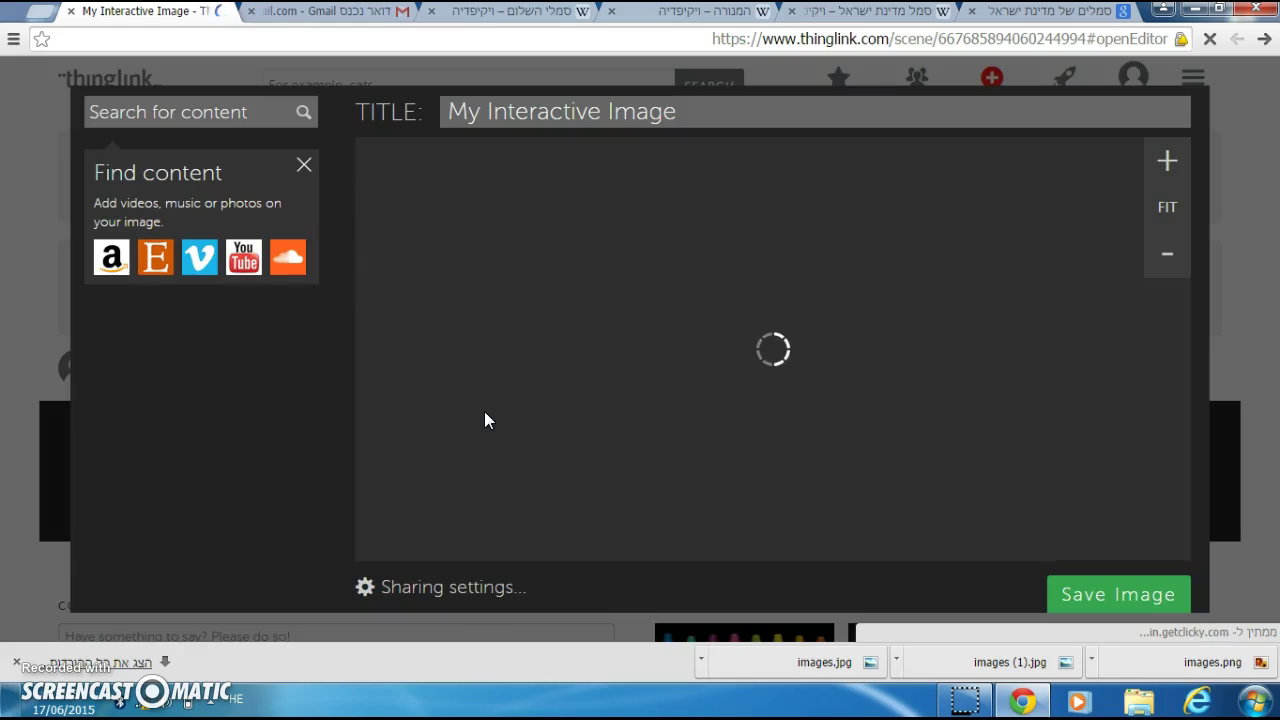
# Step: Replace the scene title 'My Interactive Image' with 'סמל מדינת ישראל'
pyautogui.click(686, 324)
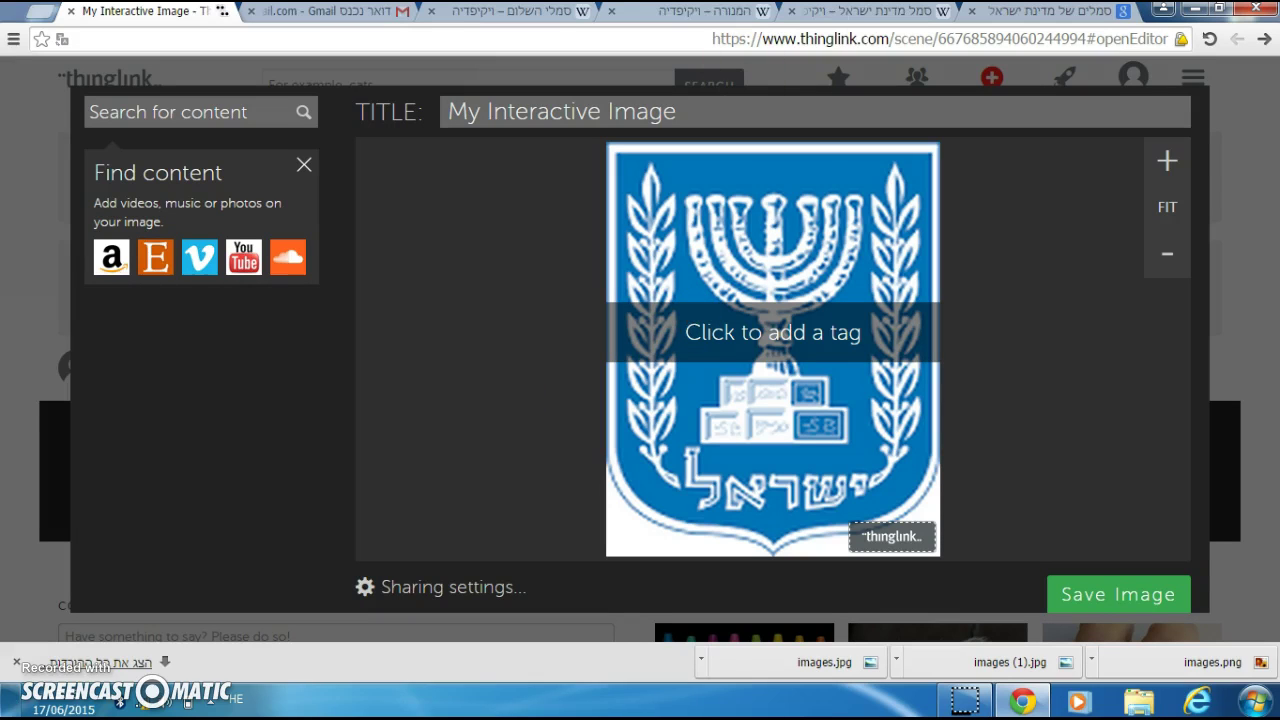
pyautogui.click(880, 14)
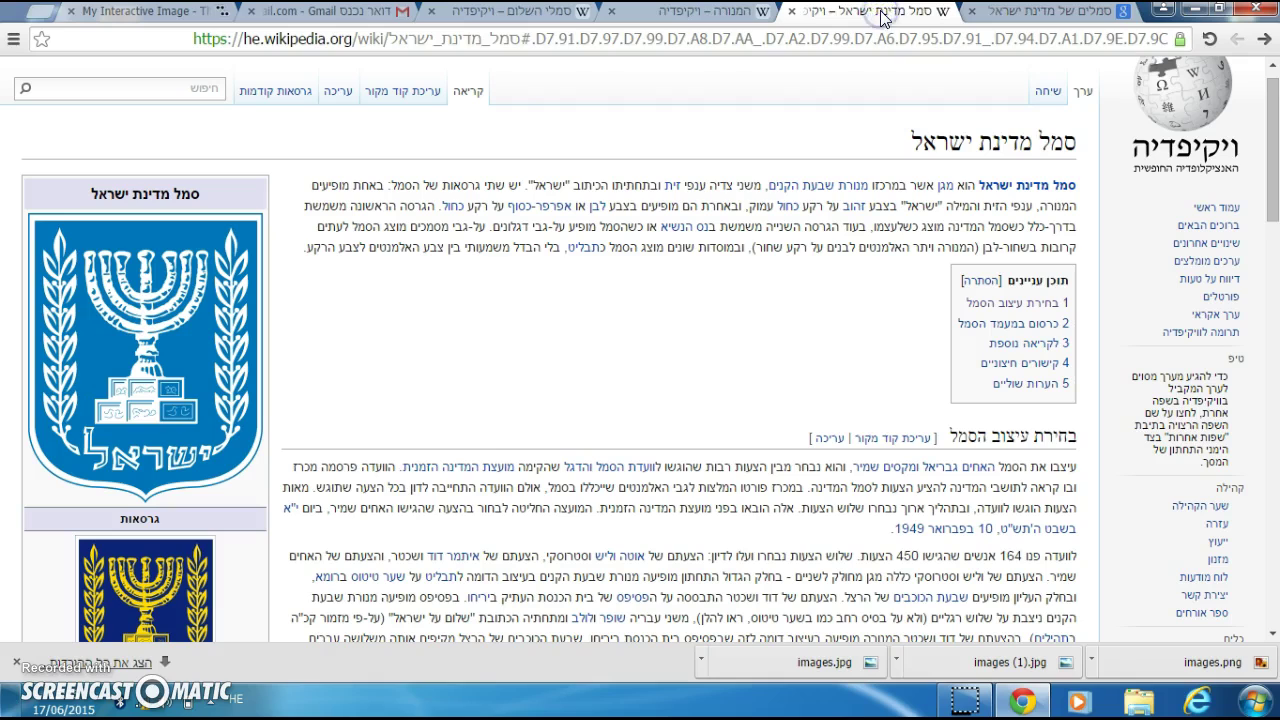
pyautogui.click(1005, 18)
pyautogui.click(345, 75)
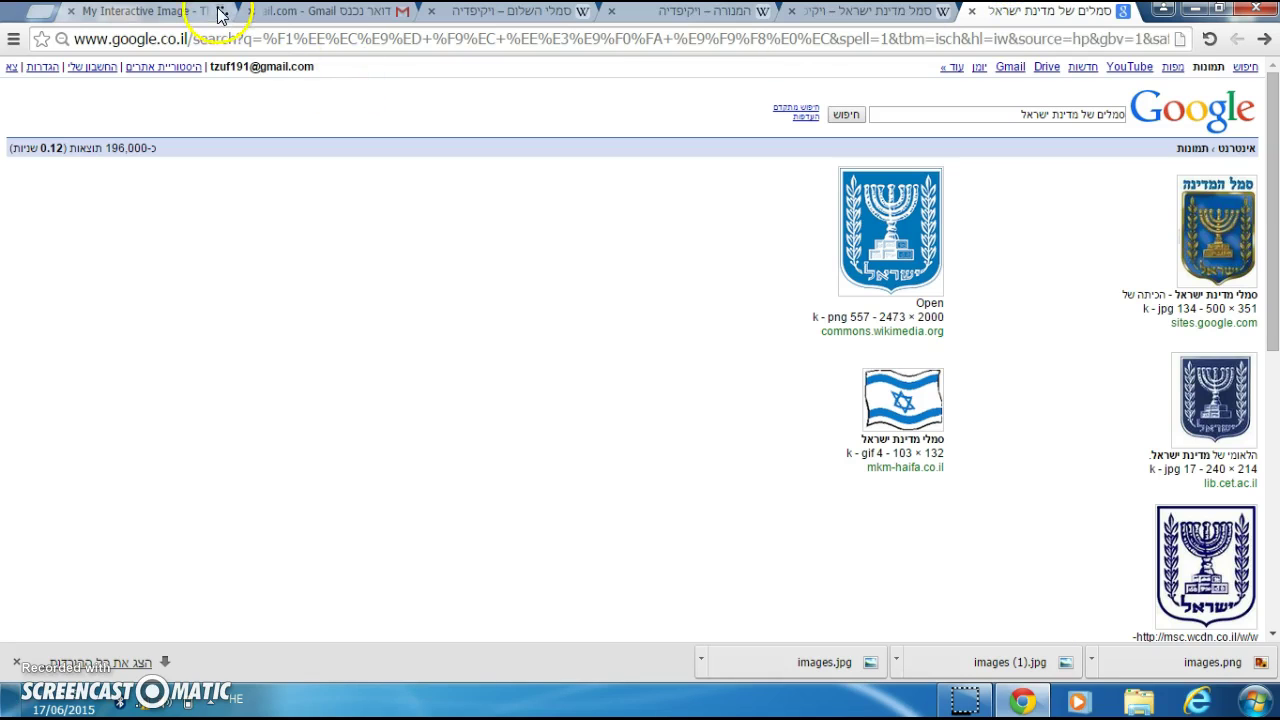
pyautogui.click(221, 15)
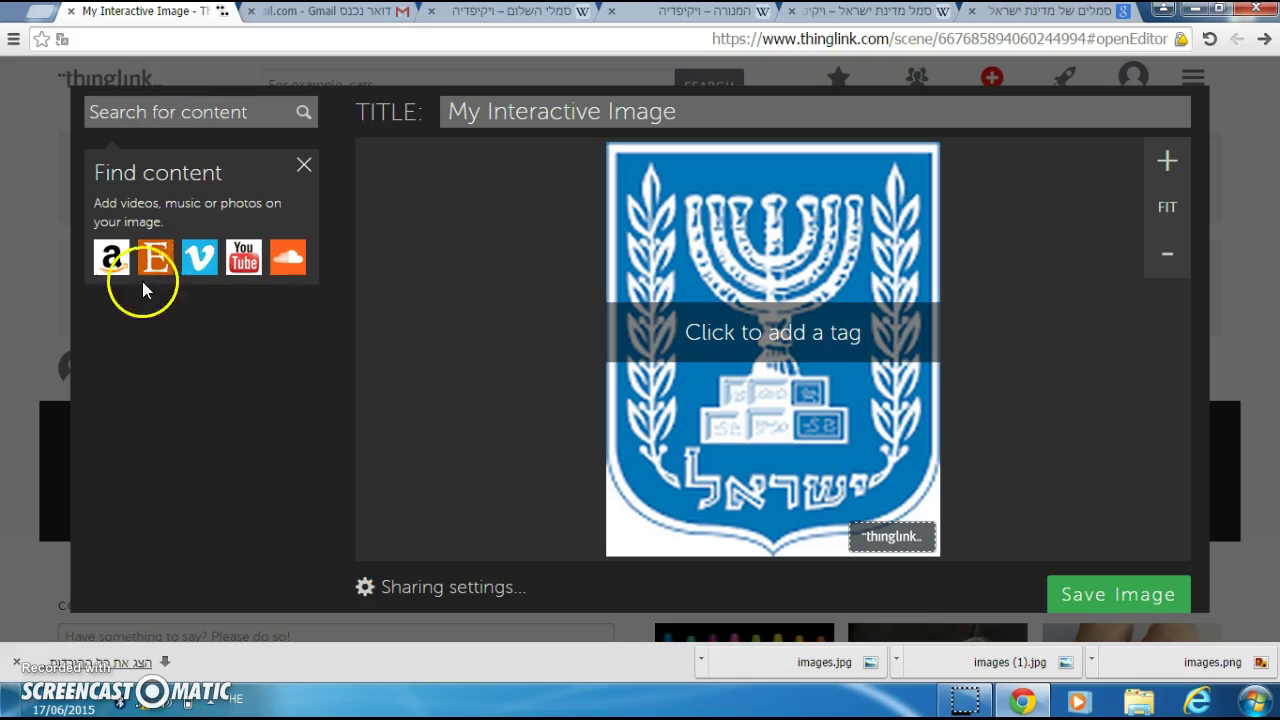
pyautogui.click(681, 113)
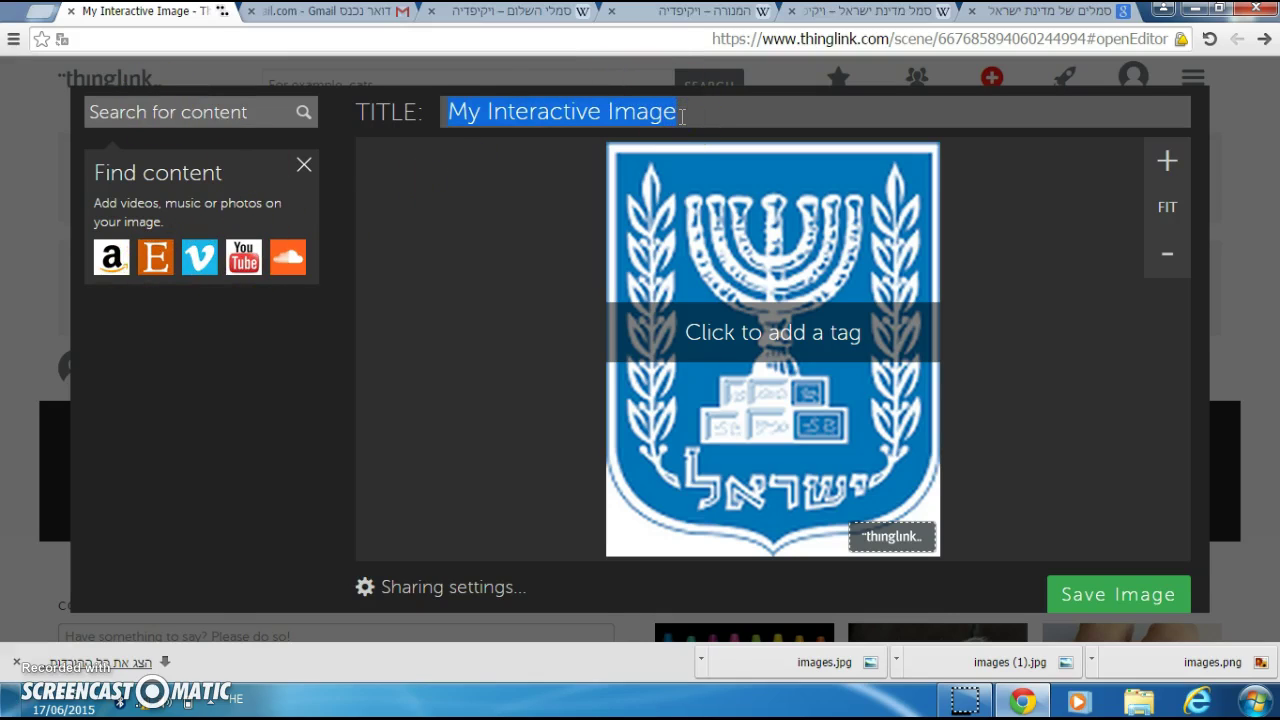
pyautogui.write('סמל')
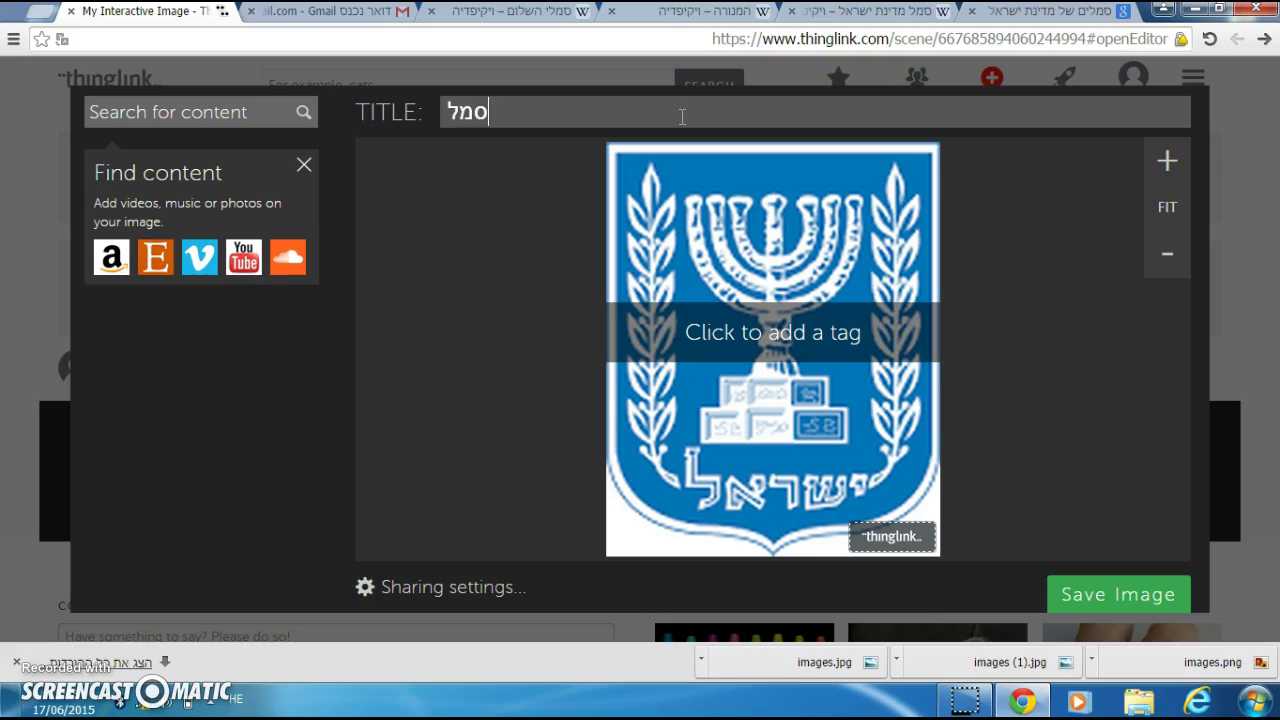
pyautogui.write(' מדינת ישראל')
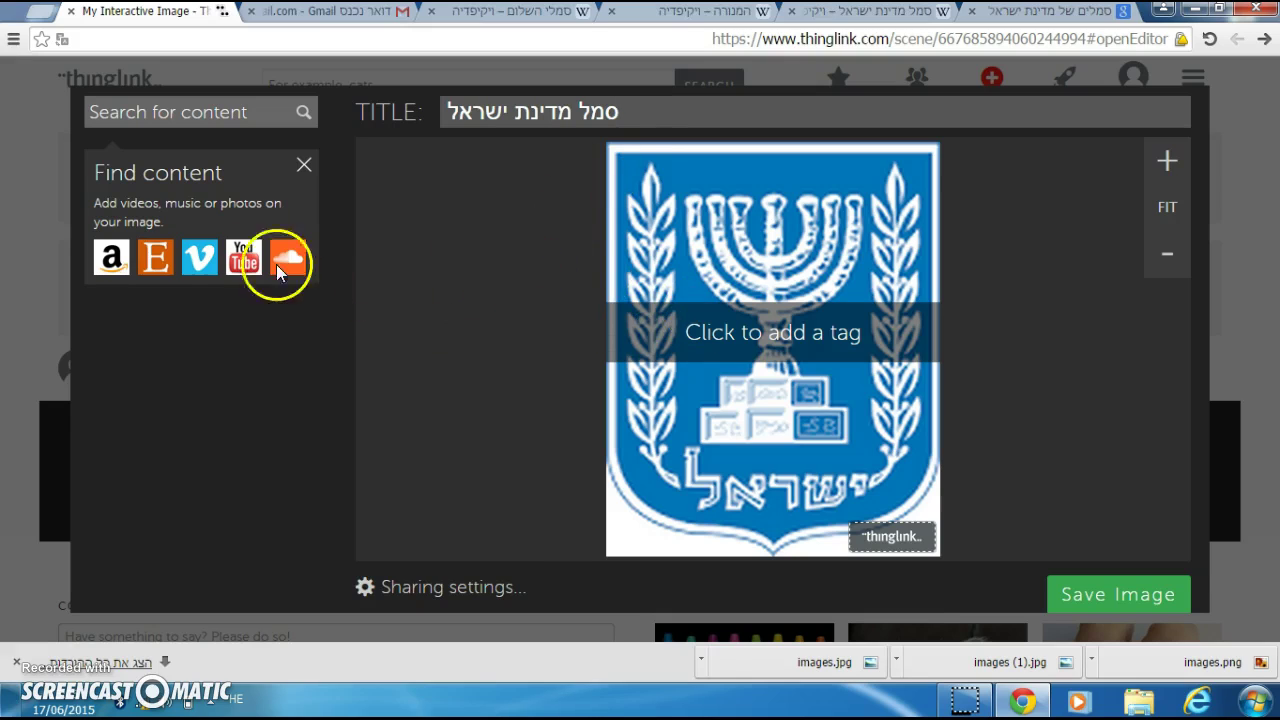
pyautogui.click(150, 258)
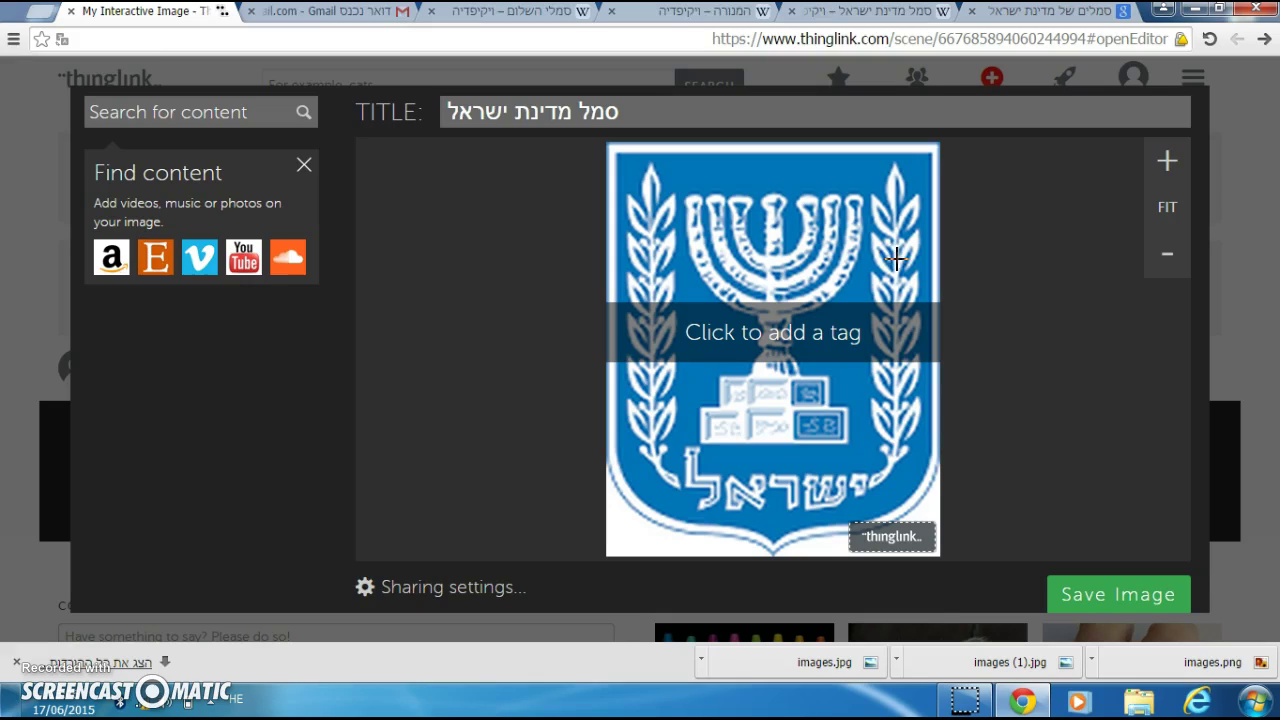
# Step: Tag the right olive branch with link 'ענפי עץ זית' and text 'סמל שלום', and save it
pyautogui.click(896, 259)
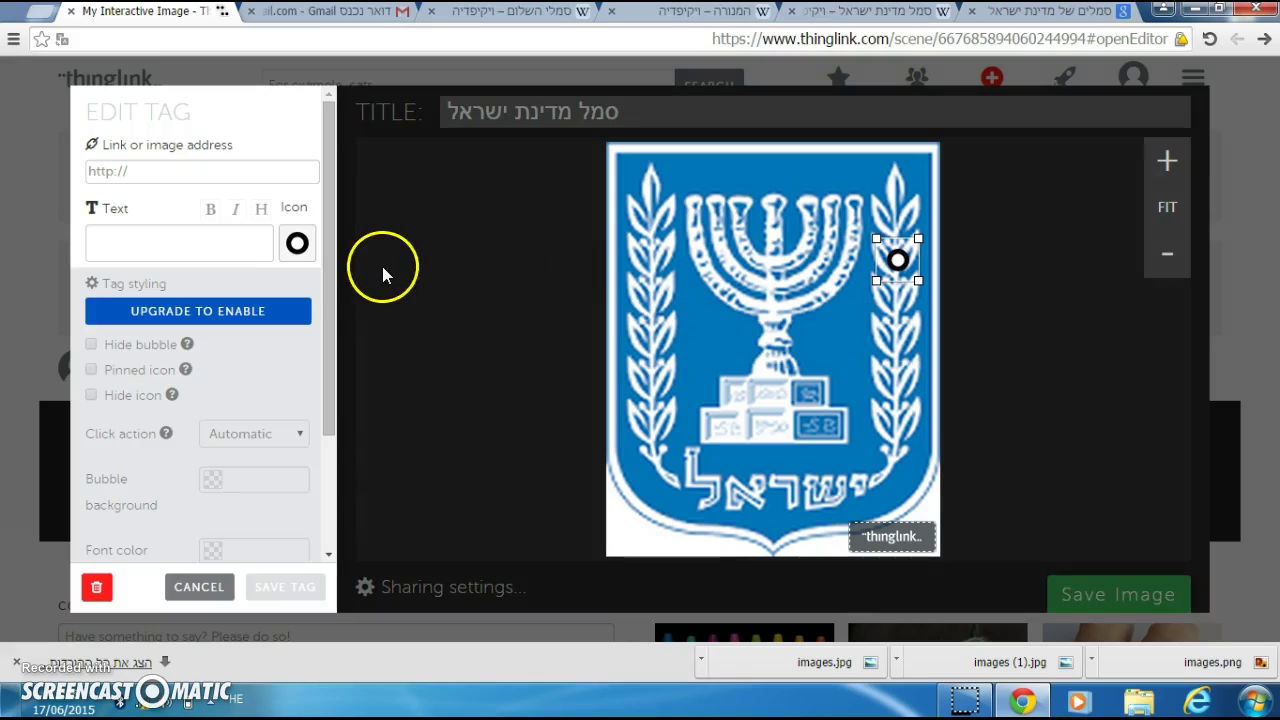
pyautogui.click(258, 170)
pyautogui.write('ענפי ע')
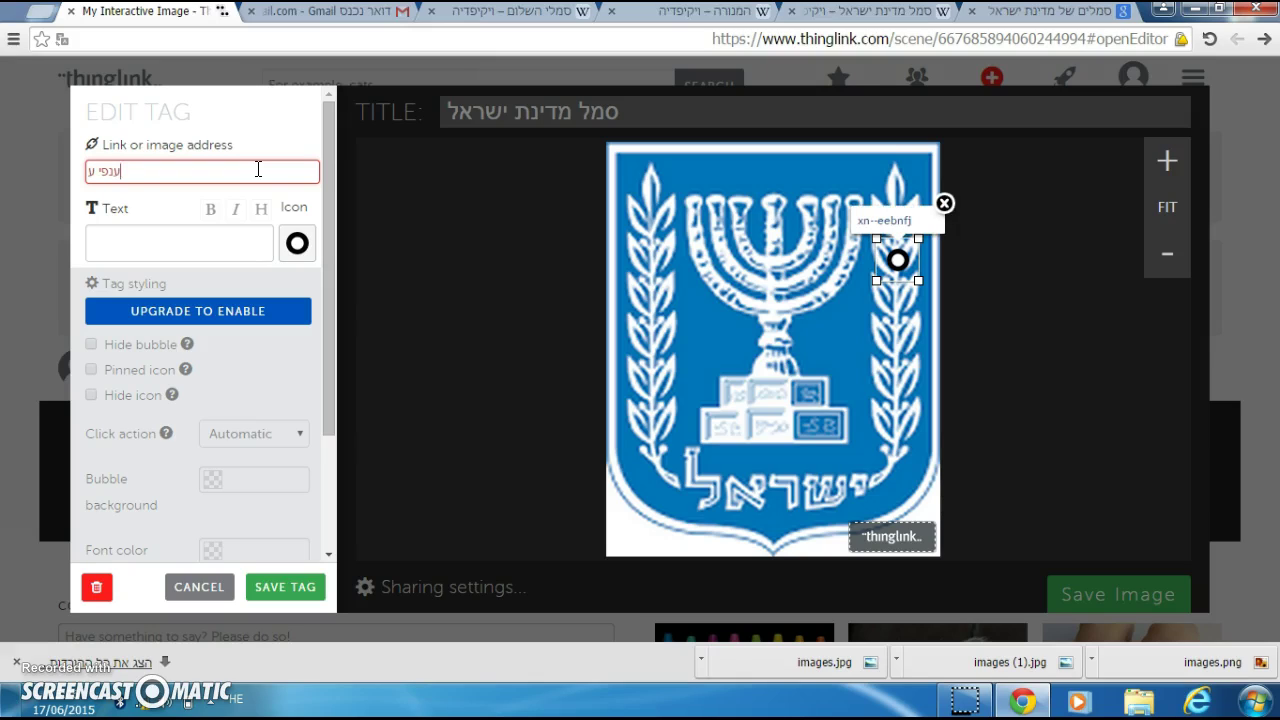
pyautogui.write('זית')
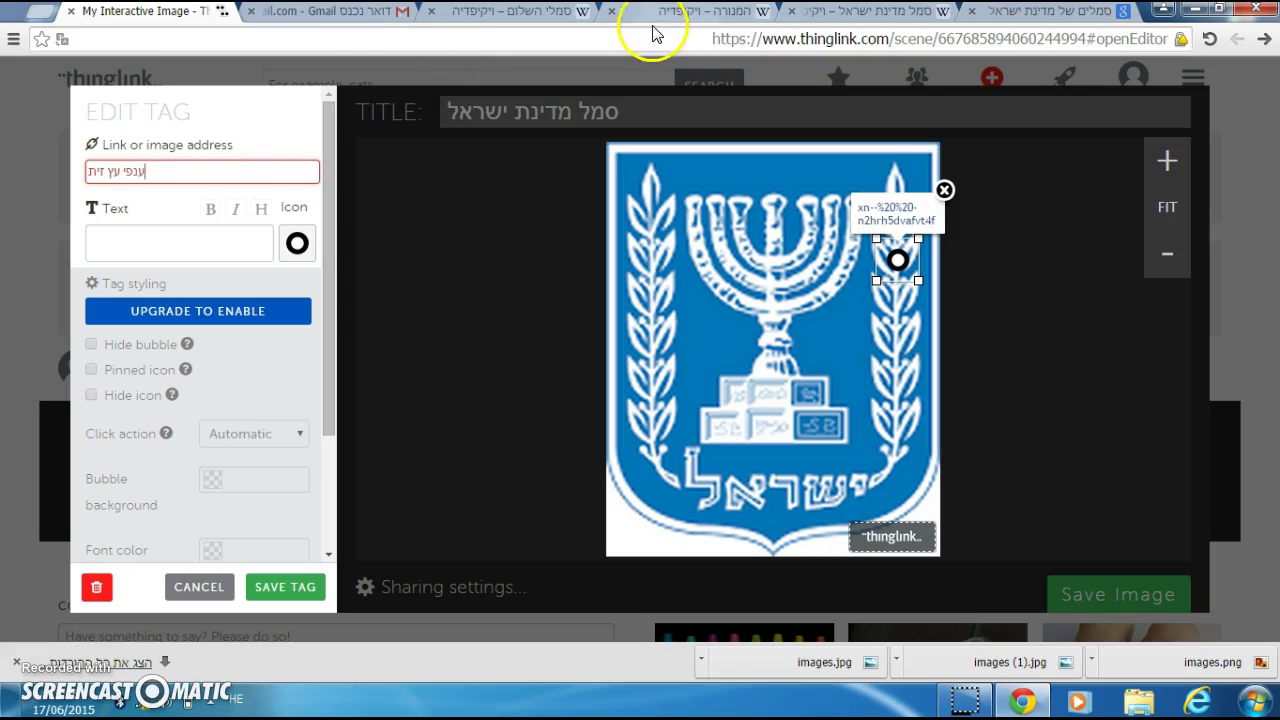
pyautogui.click(560, 16)
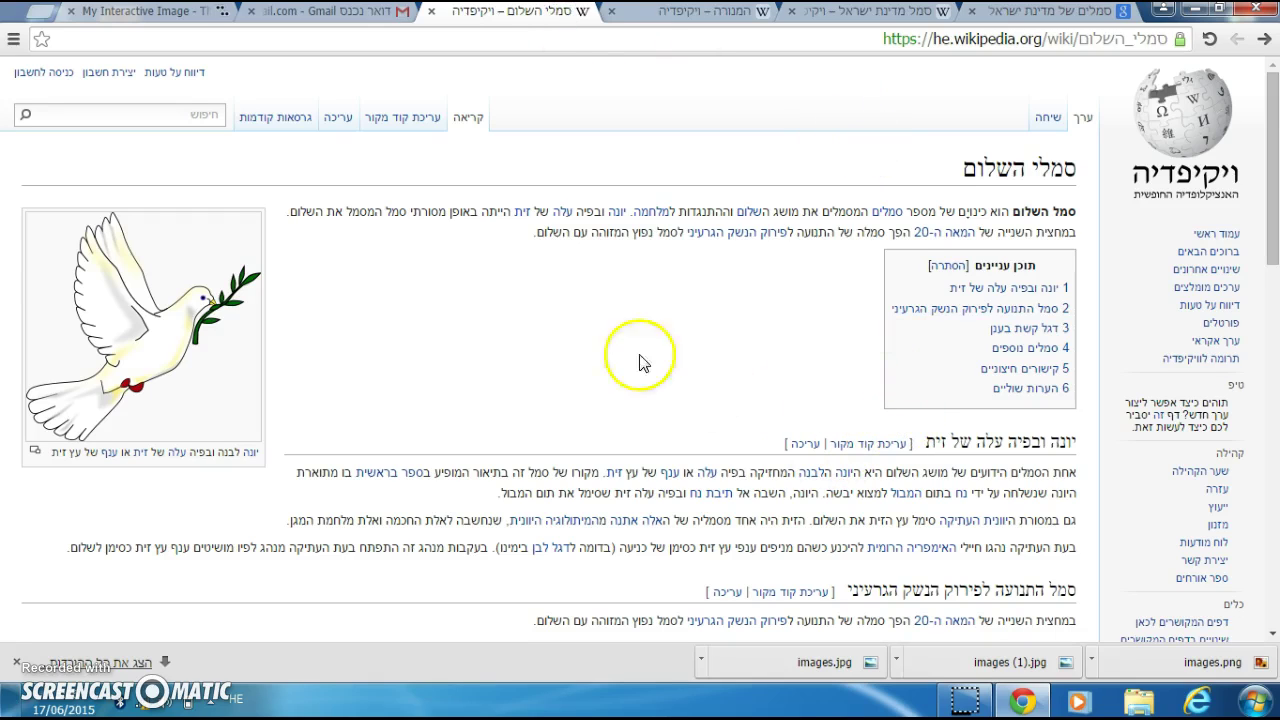
pyautogui.click(228, 13)
pyautogui.click(205, 237)
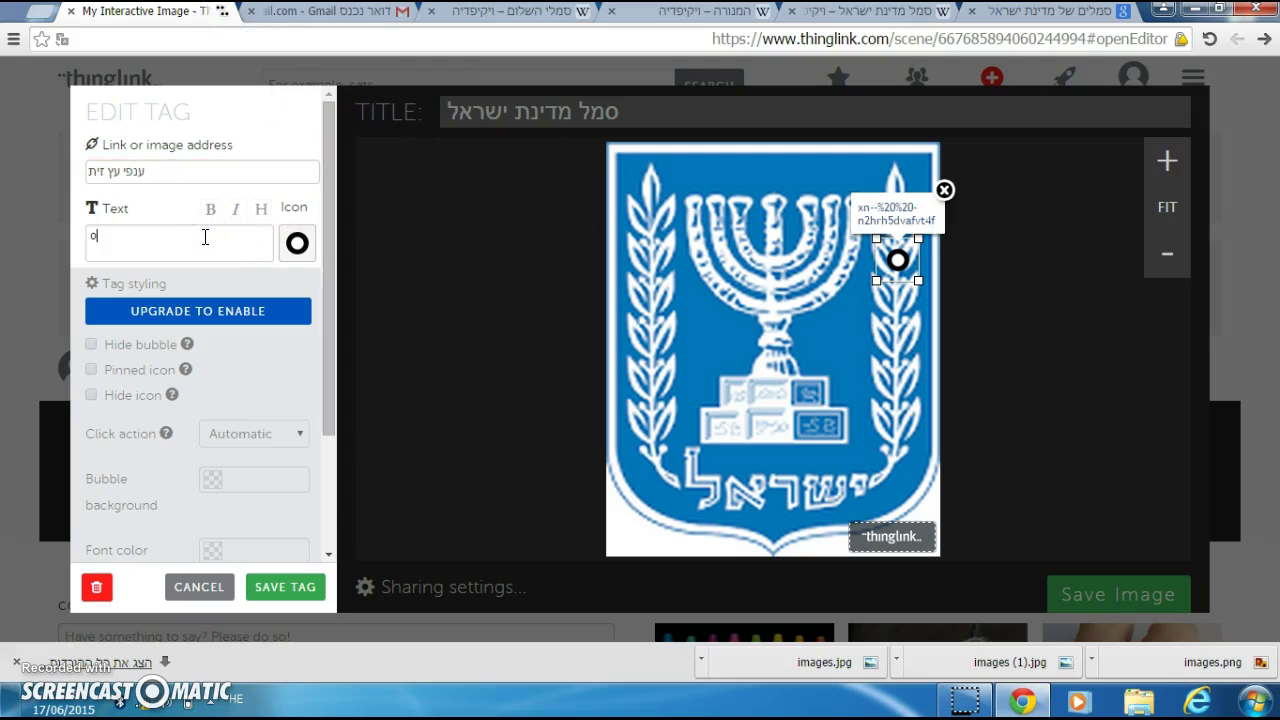
pyautogui.write('סמלשלום')
pyautogui.press('BackSpace')
pyautogui.press('BackSpace')
pyautogui.press('BackSpace')
pyautogui.press('BackSpace')
pyautogui.press('BackSpace')
pyautogui.press('BackSpace')
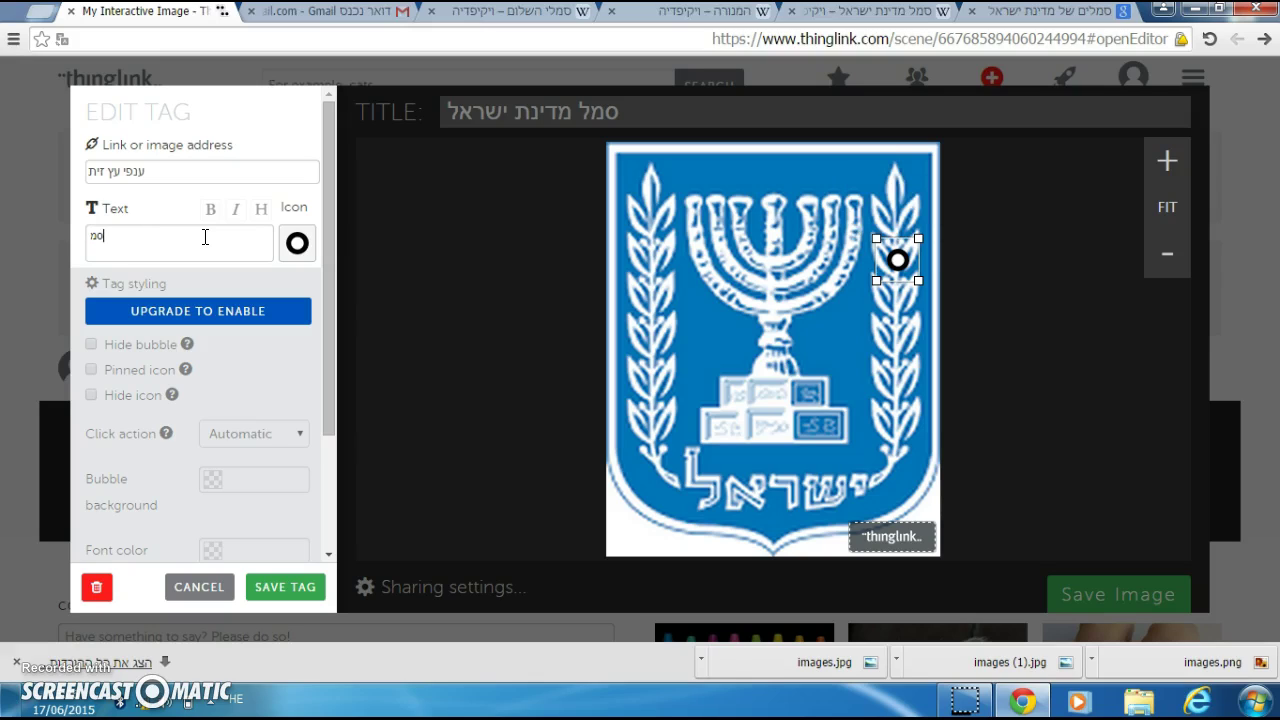
pyautogui.write('ל שלום')
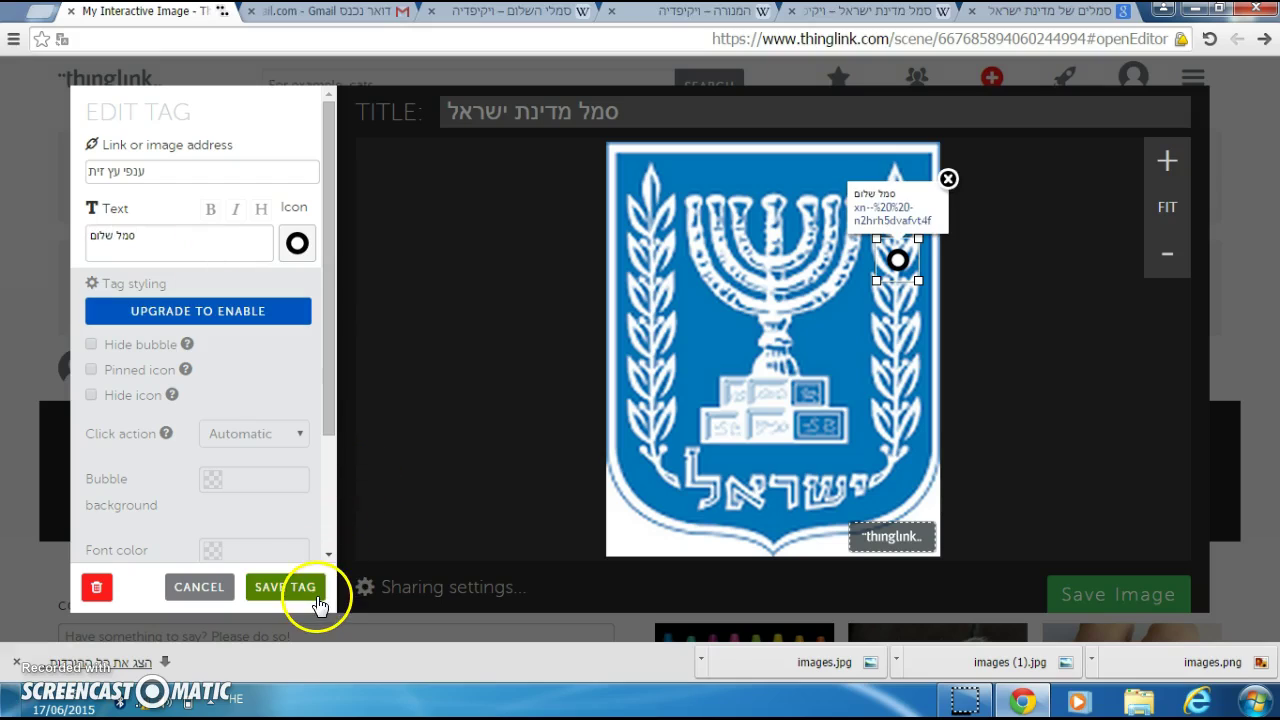
pyautogui.click(317, 600)
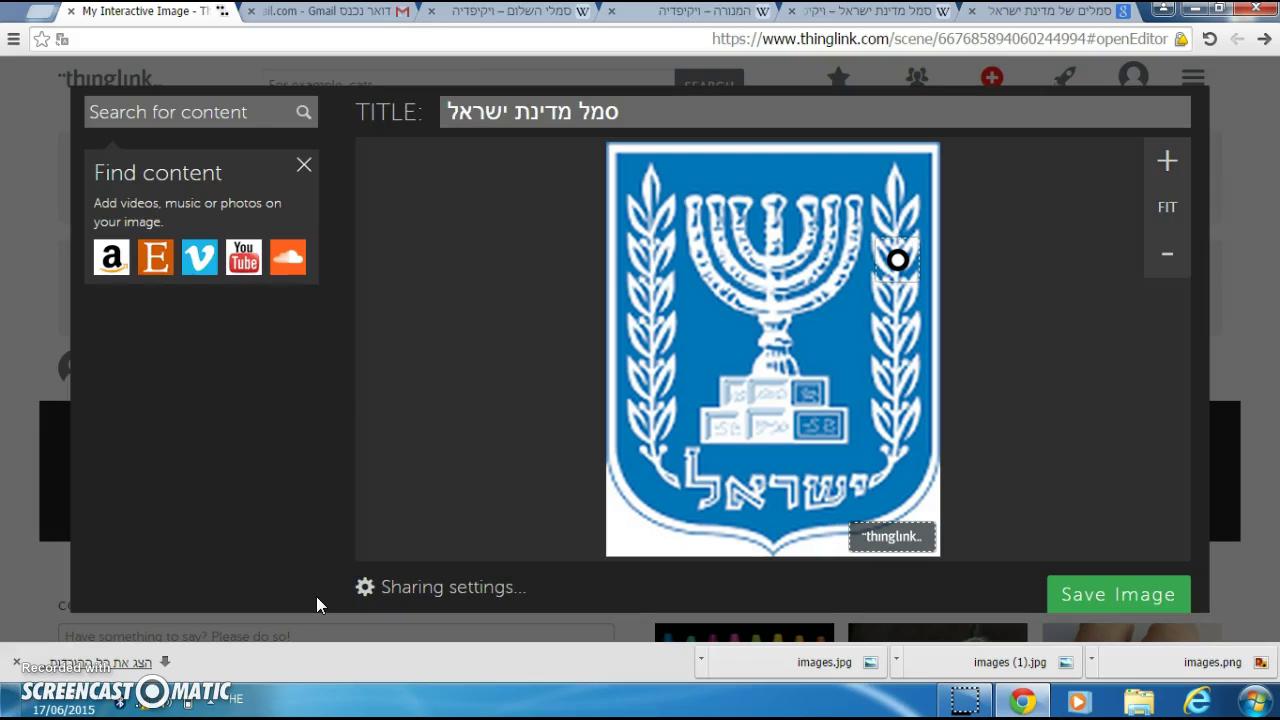
# Step: Place a new tag on the base of the menorah
pyautogui.click(902, 262)
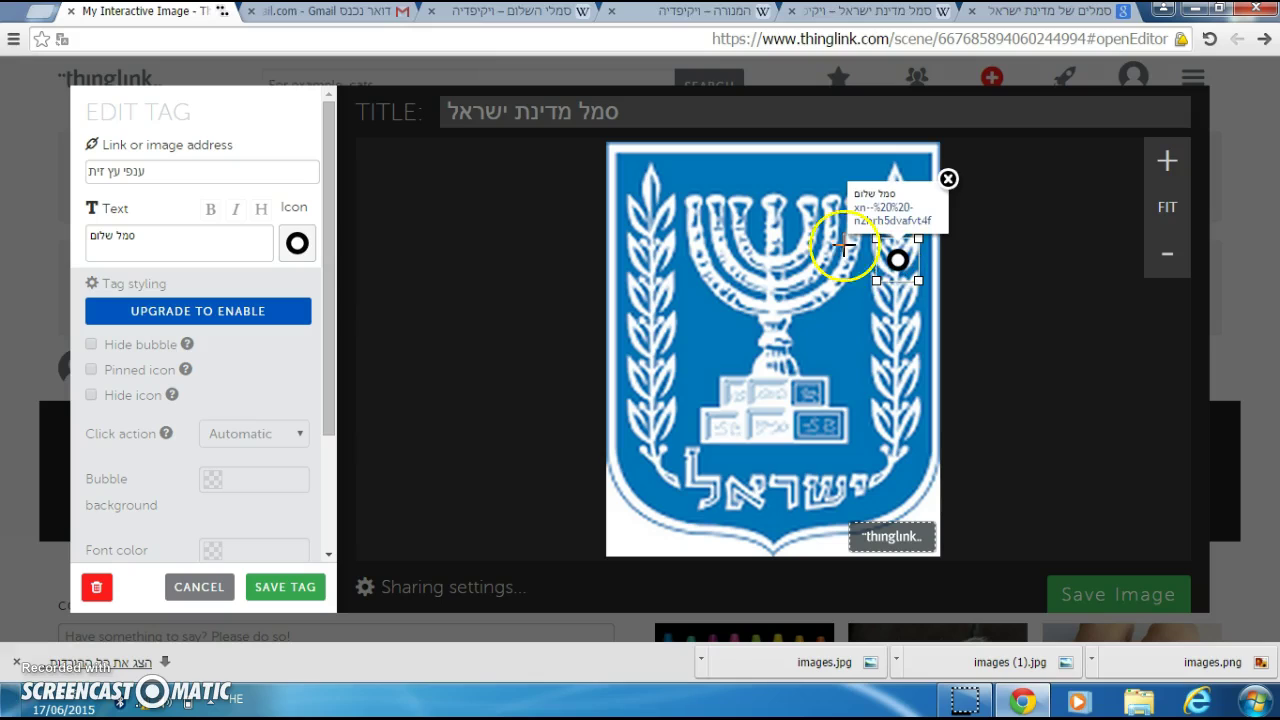
pyautogui.click(462, 282)
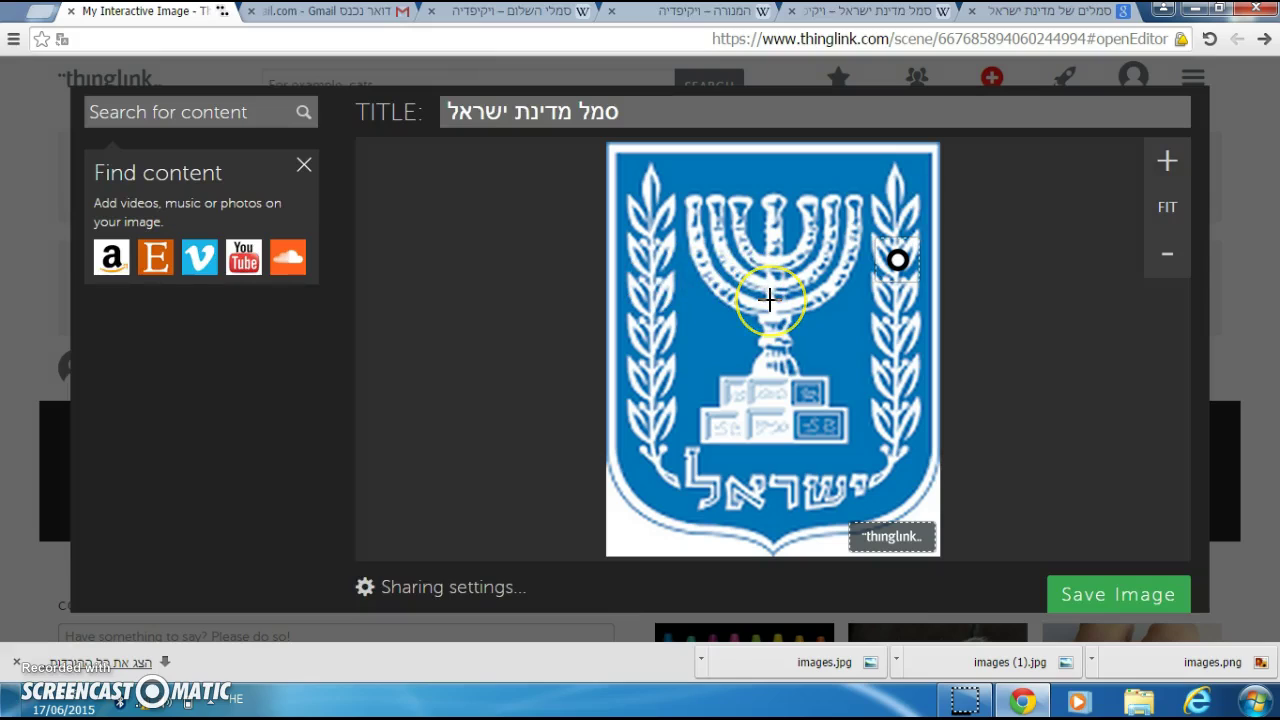
pyautogui.click(768, 298)
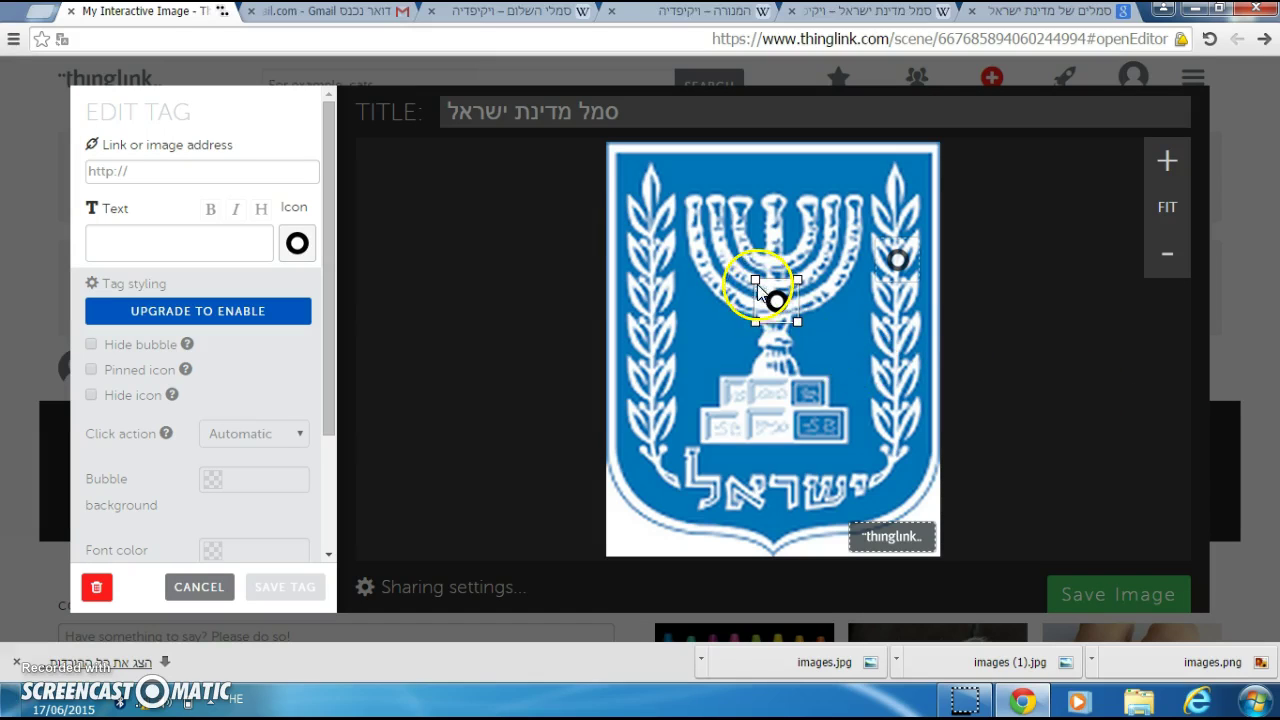
pyautogui.moveTo(768, 298); pyautogui.dragTo(779, 390)
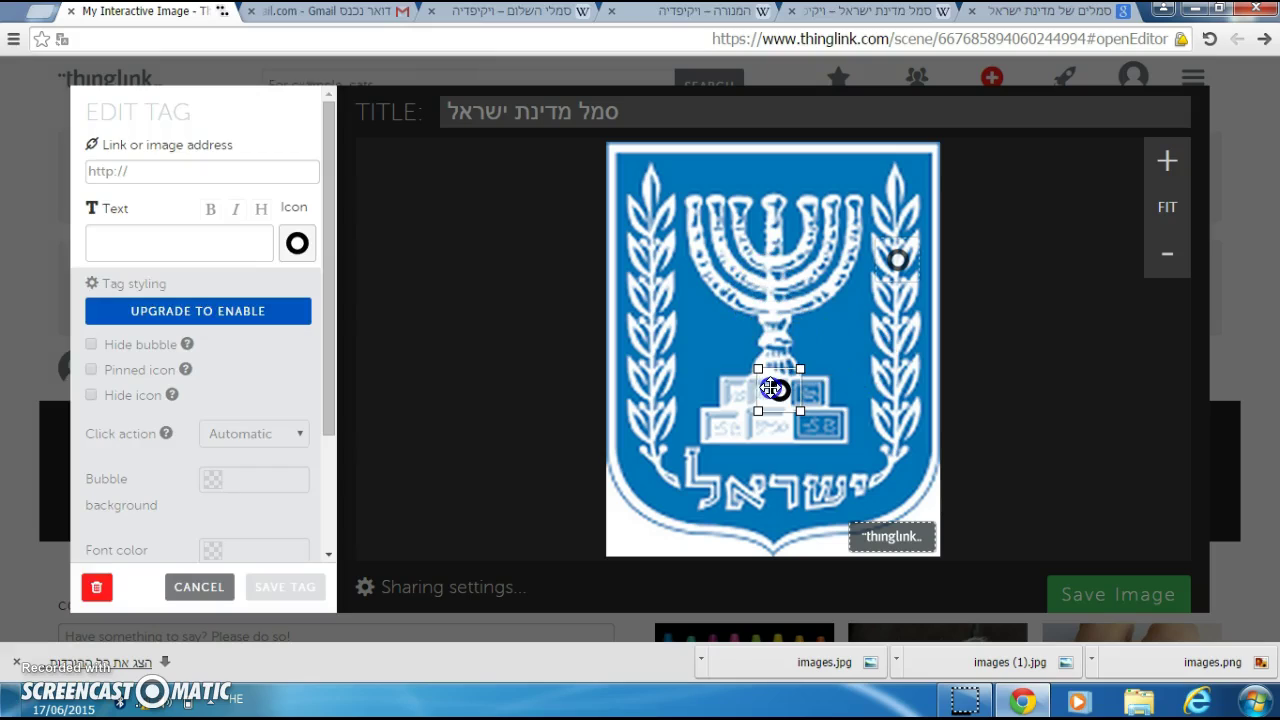
# Step: Enter 'מנורת הזהב' as the menorah tag's link
pyautogui.click(165, 178)
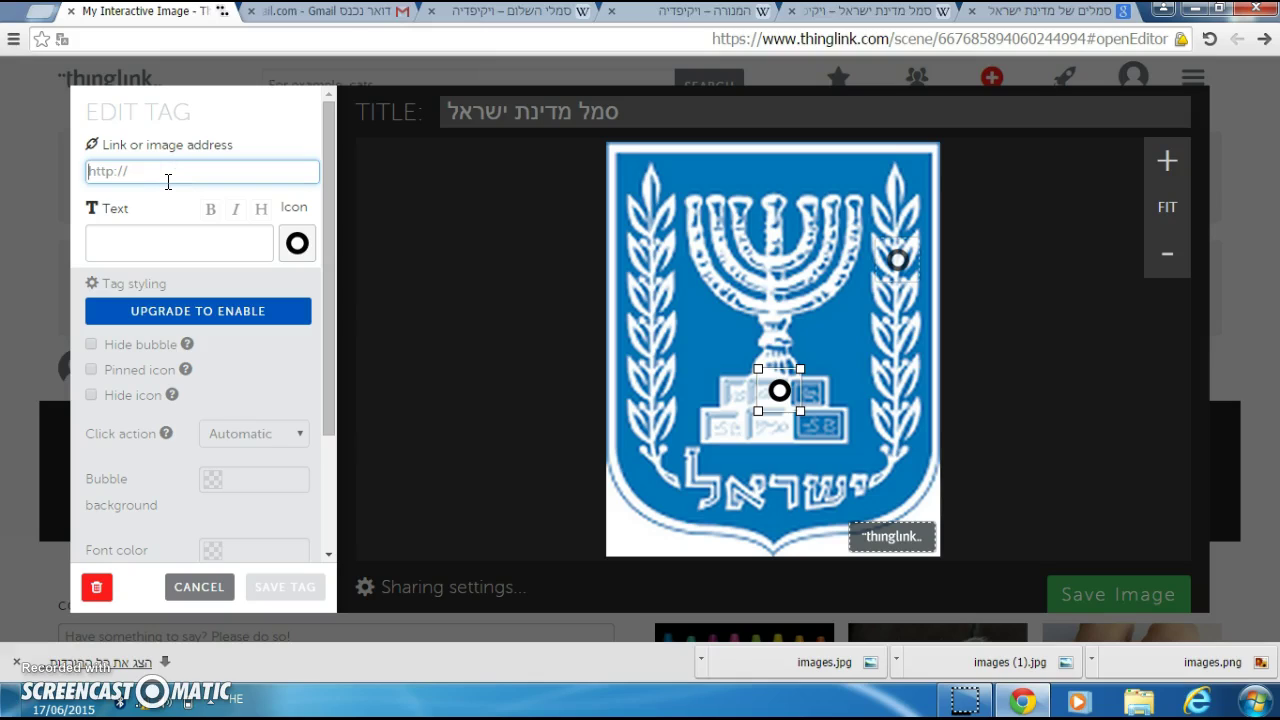
pyautogui.click(162, 177)
pyautogui.click(135, 250)
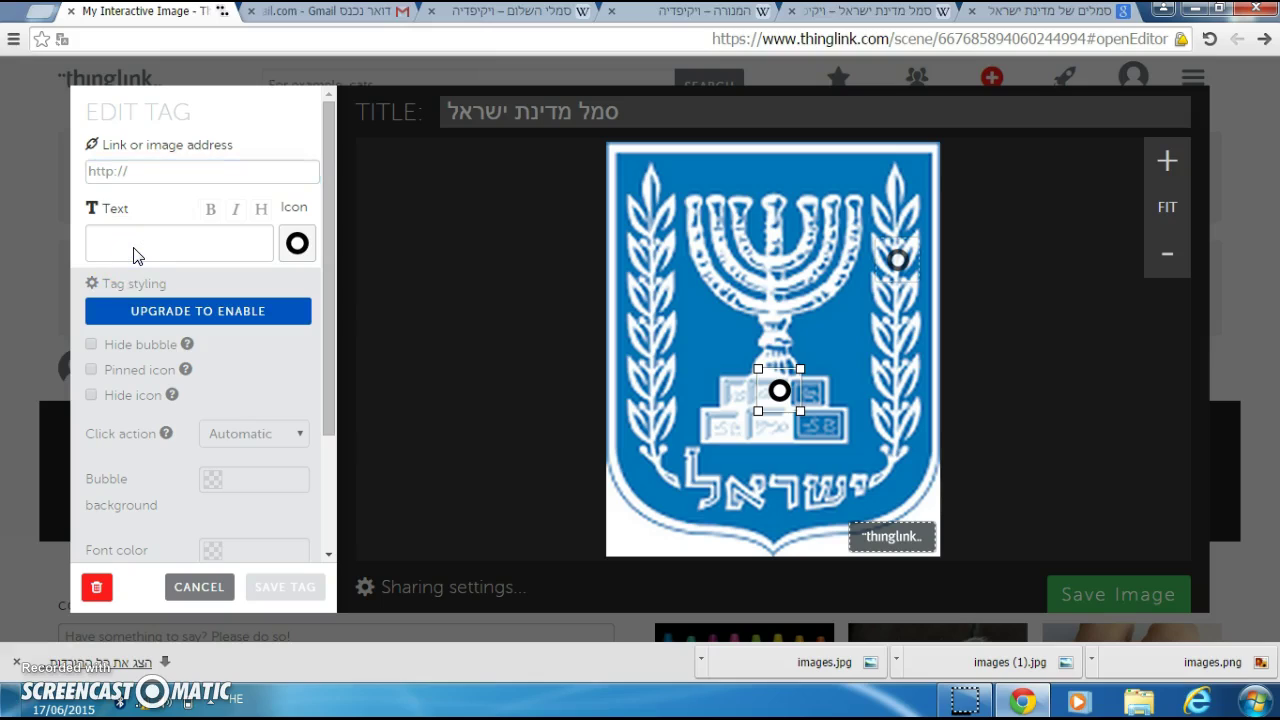
pyautogui.click(139, 176)
pyautogui.click(86, 171)
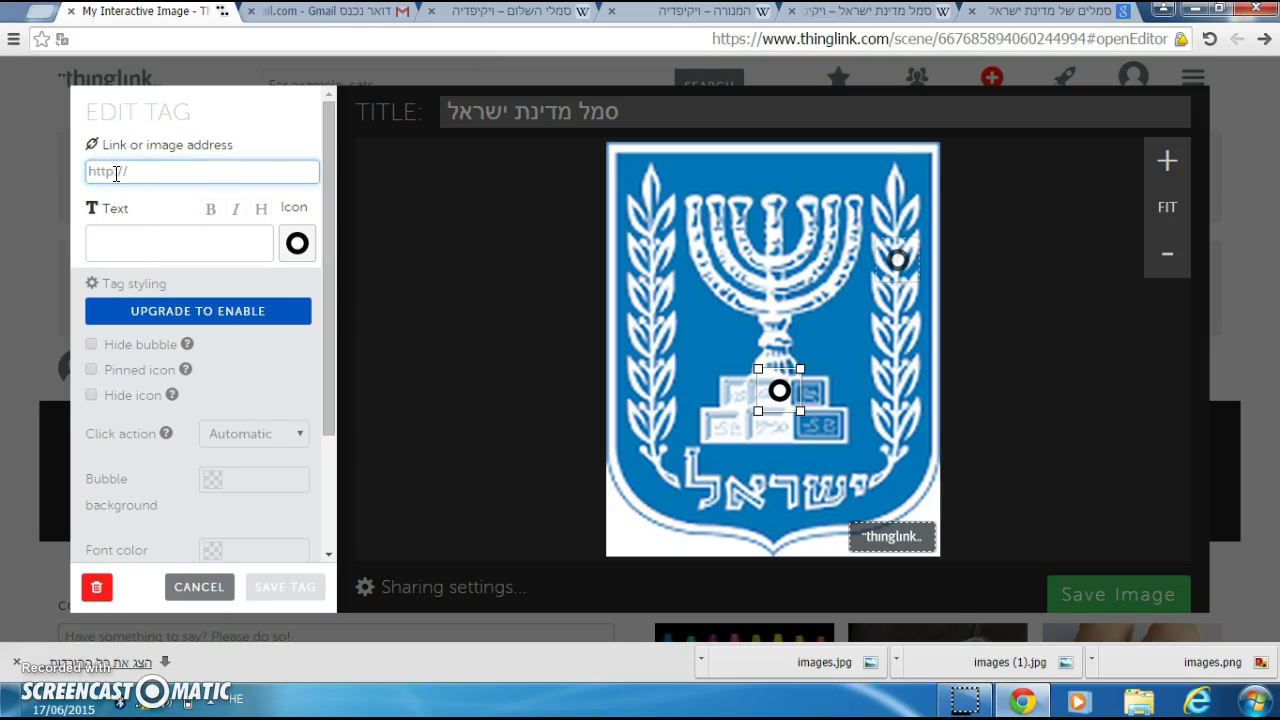
pyautogui.write('מנור')
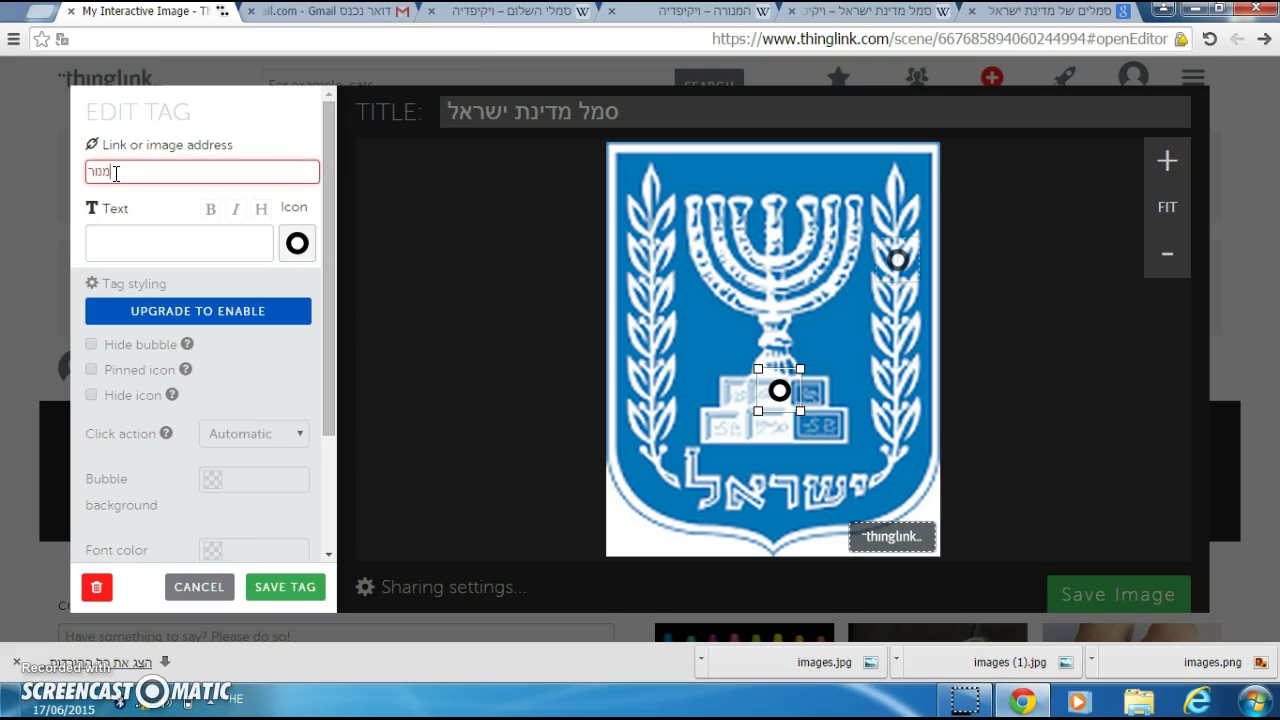
pyautogui.write('תהזהב')
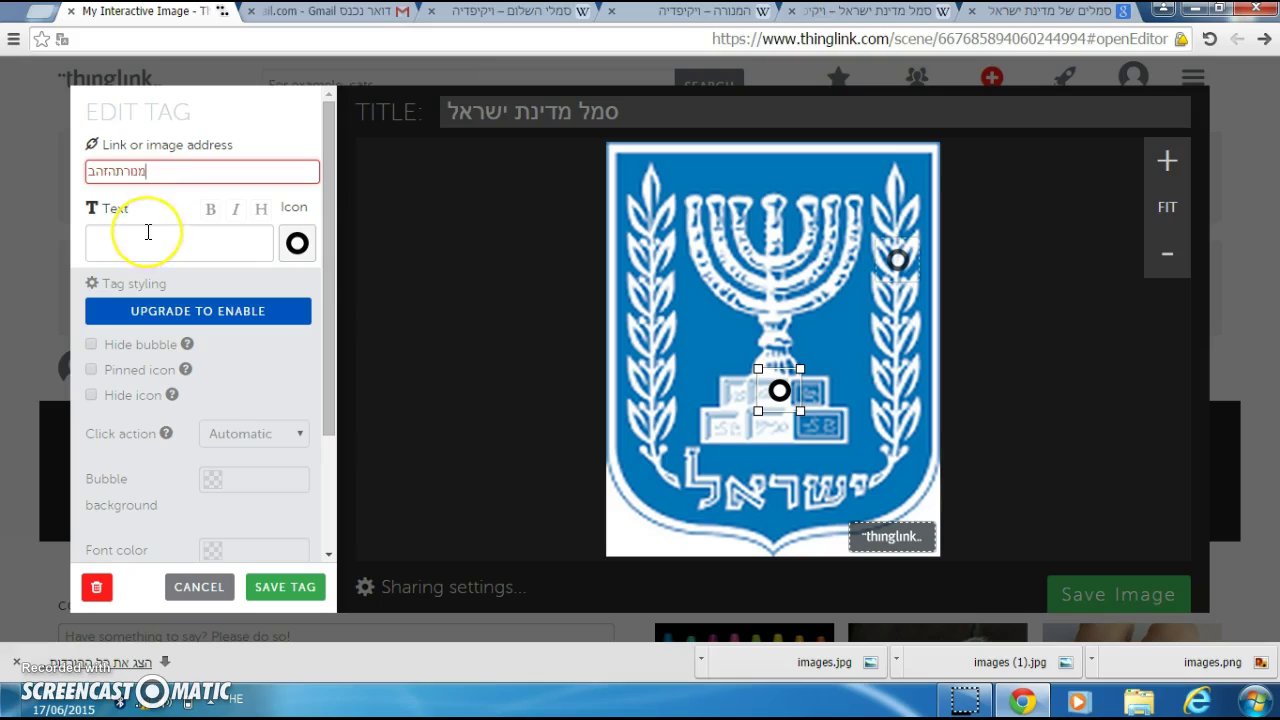
pyautogui.press('BackSpace')
pyautogui.press('BackSpace')
pyautogui.press('BackSpace')
pyautogui.press('BackSpace')
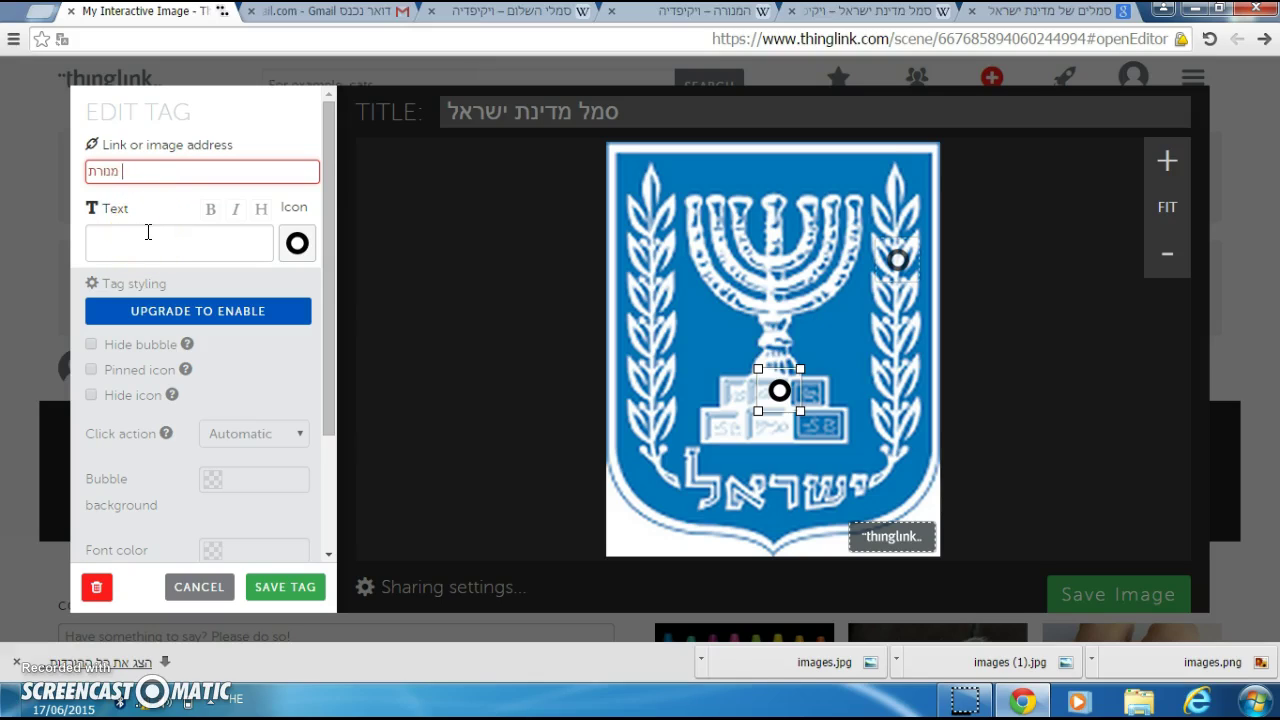
pyautogui.write('הזהב')
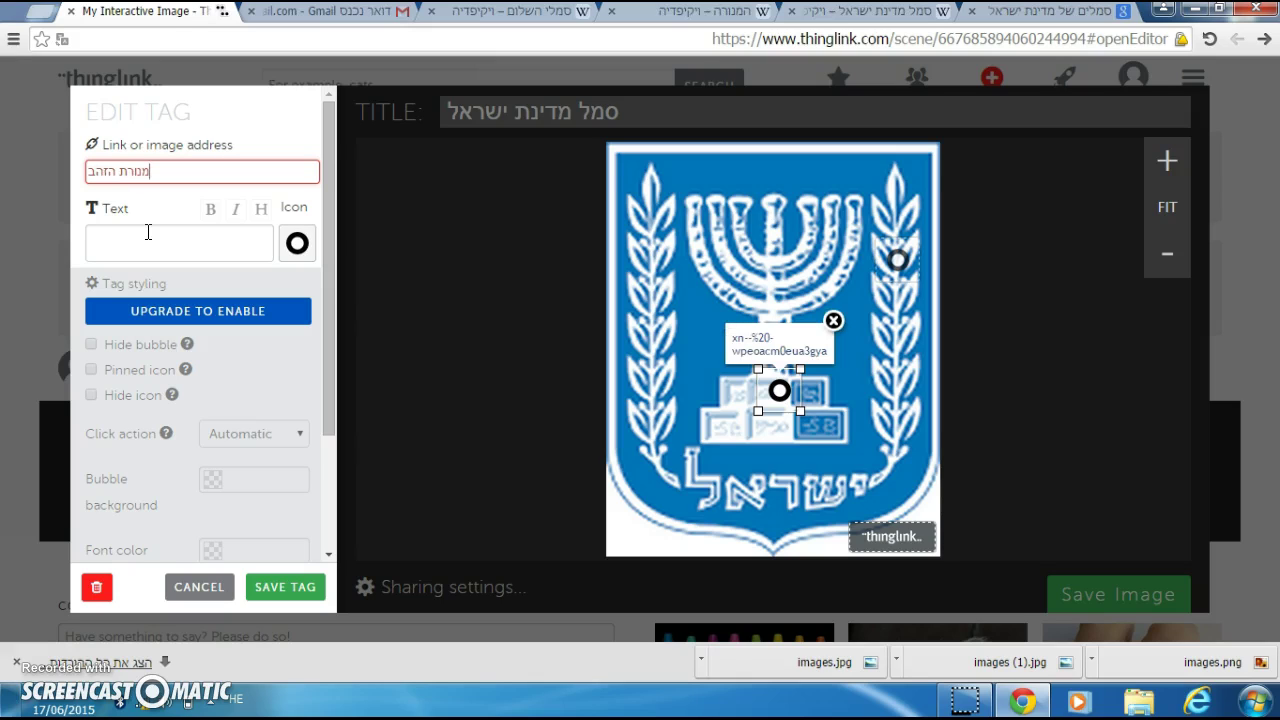
pyautogui.click(655, 20)
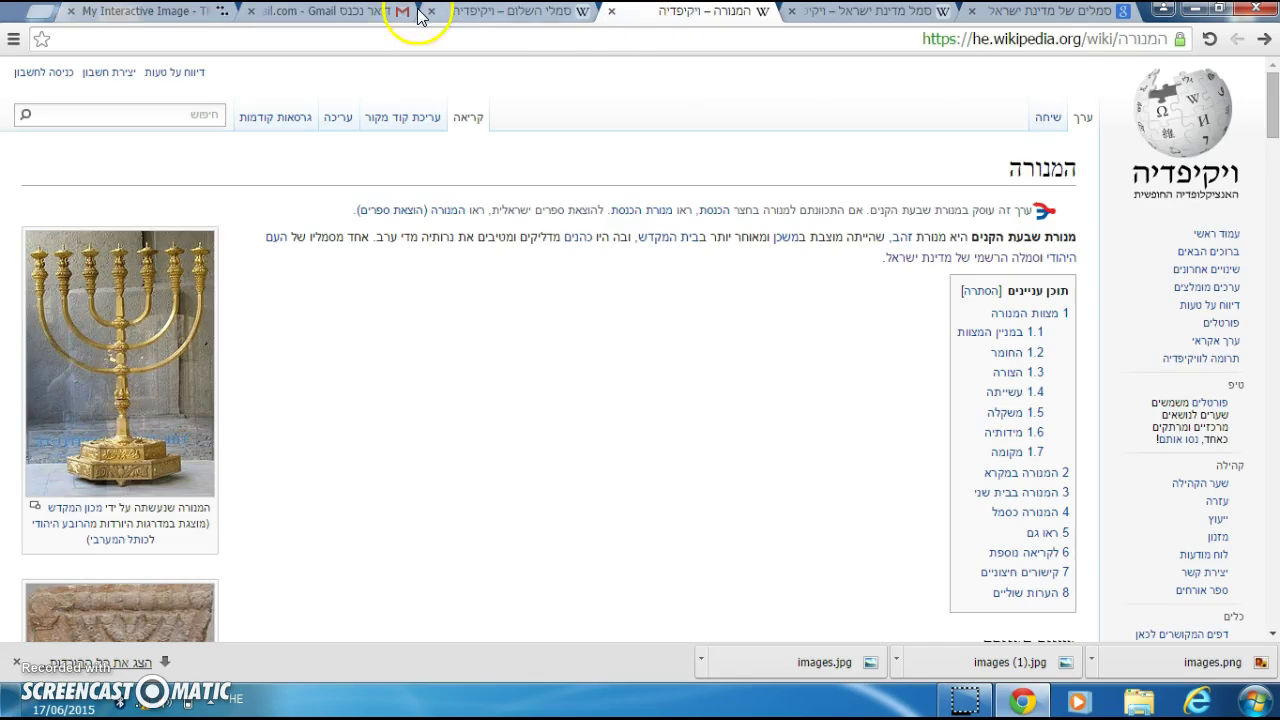
pyautogui.click(212, 15)
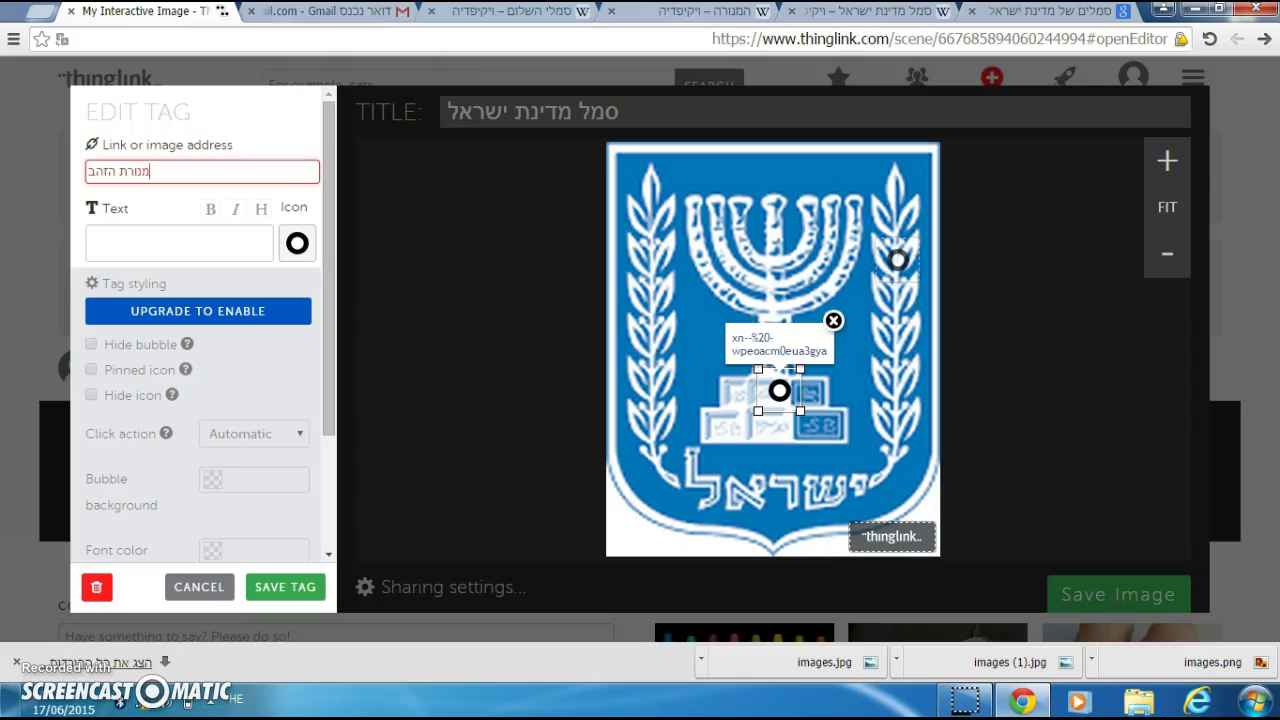
# Step: Describe the golden seven-branched Temple menorah lit each evening in the tag text, then save
pyautogui.click(137, 255)
pyautogui.write('מנורהמזהב')
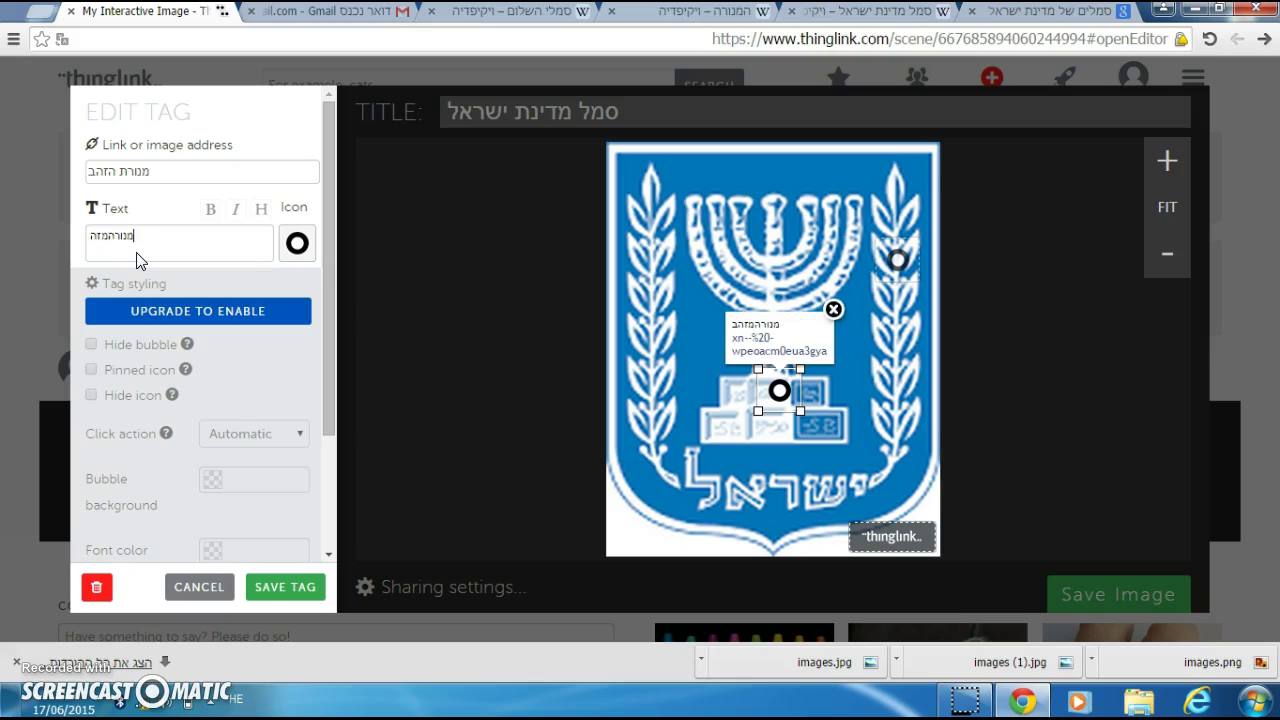
pyautogui.press('BackSpace')
pyautogui.write('מזהב בעלת שבעה ')
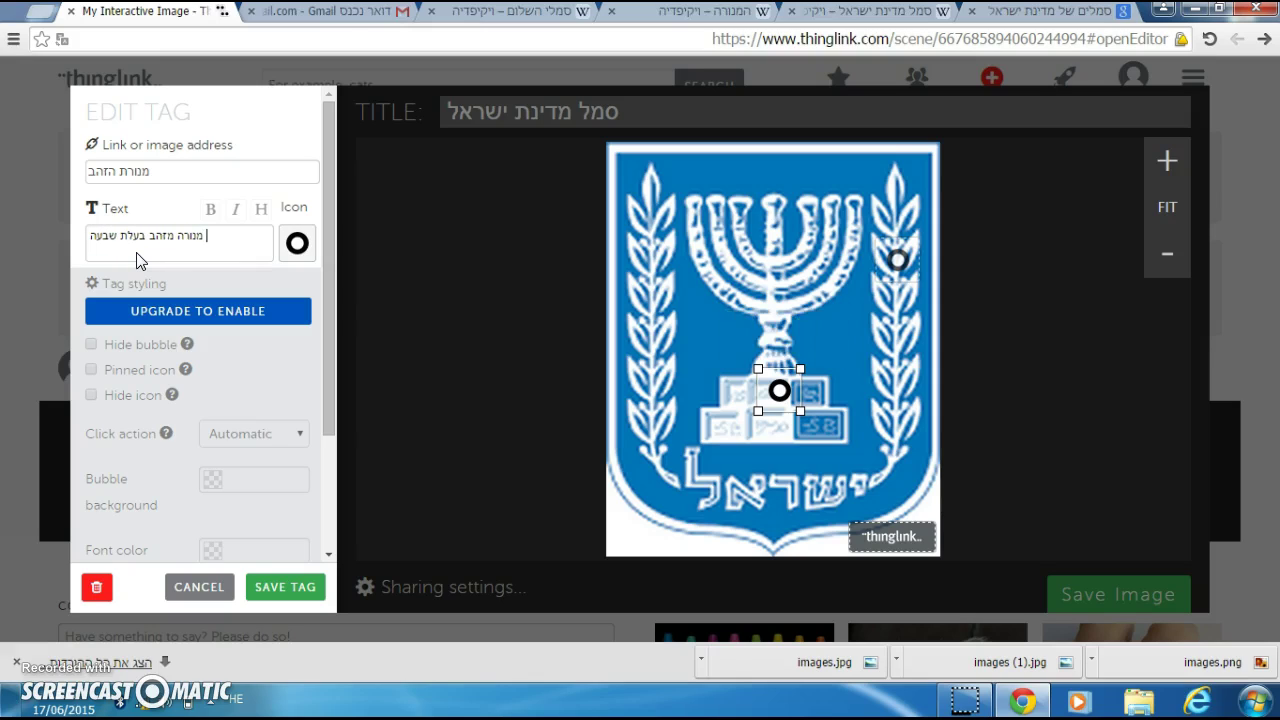
pyautogui.write('קנים שו')
pyautogui.press('BackSpace')
pyautogui.write('הוצבה בבית המקד')
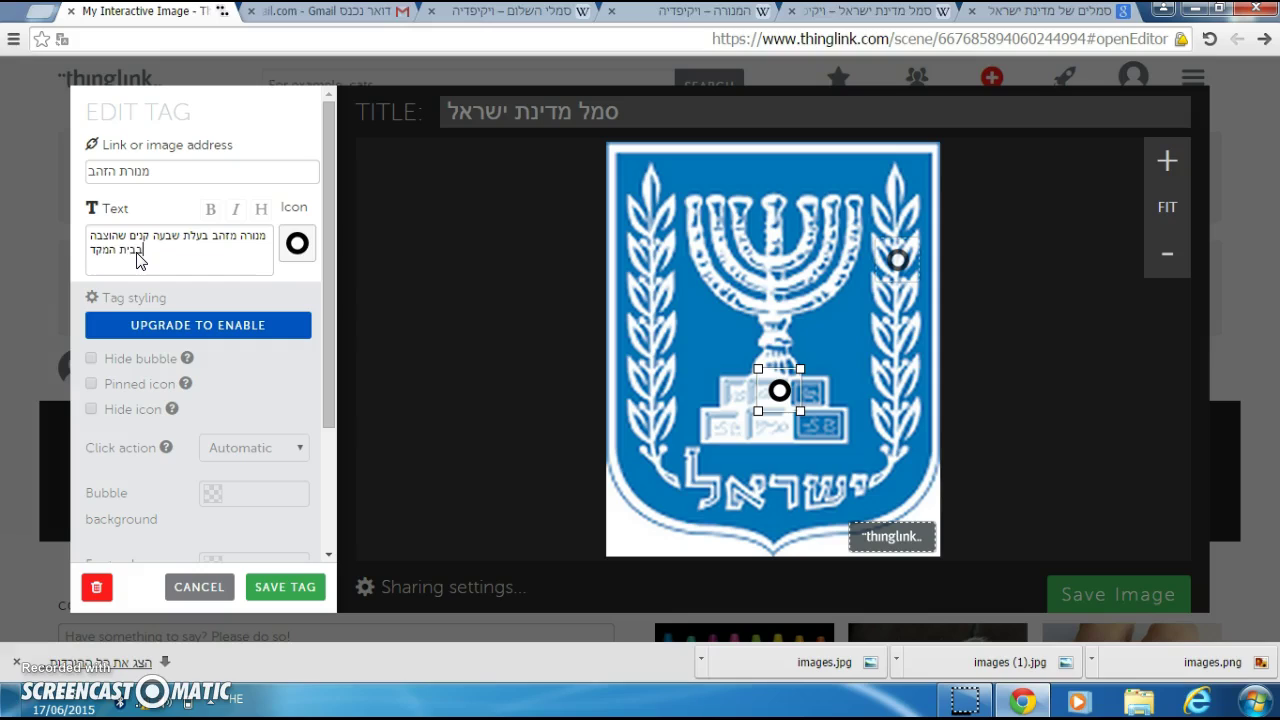
pyautogui.write('ש. בה ה')
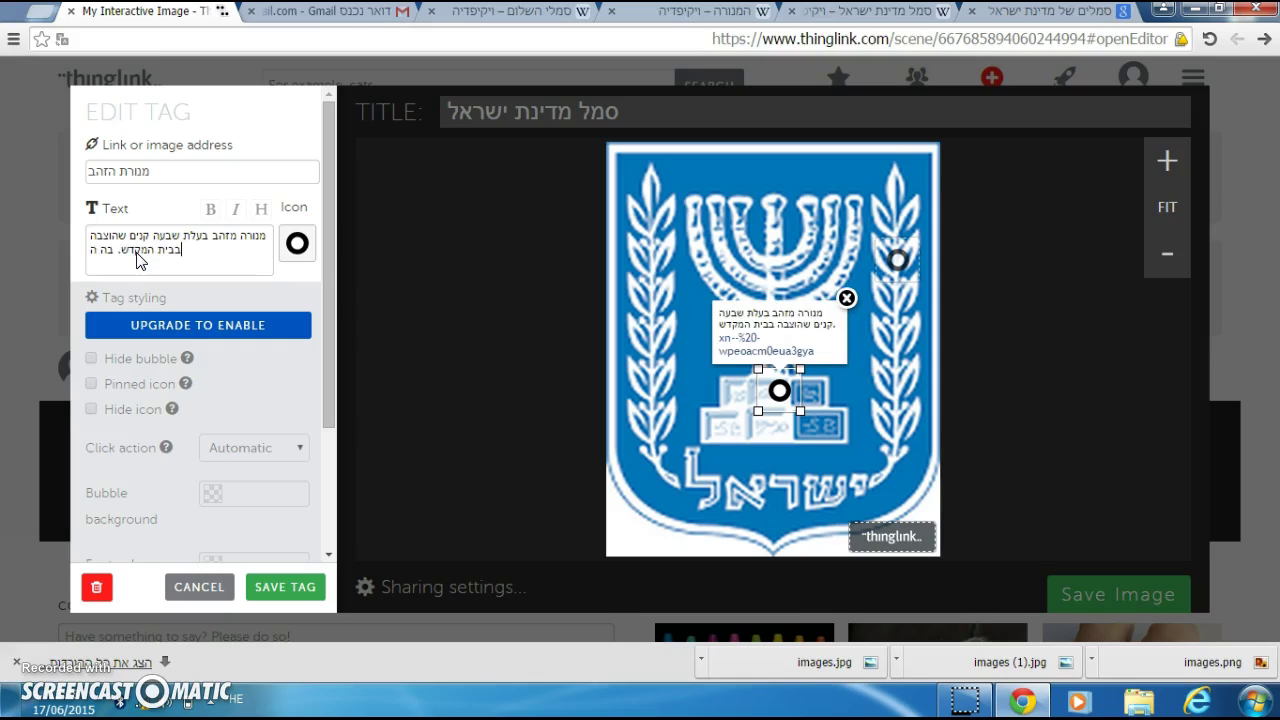
pyautogui.write('דליקו הכוהנ')
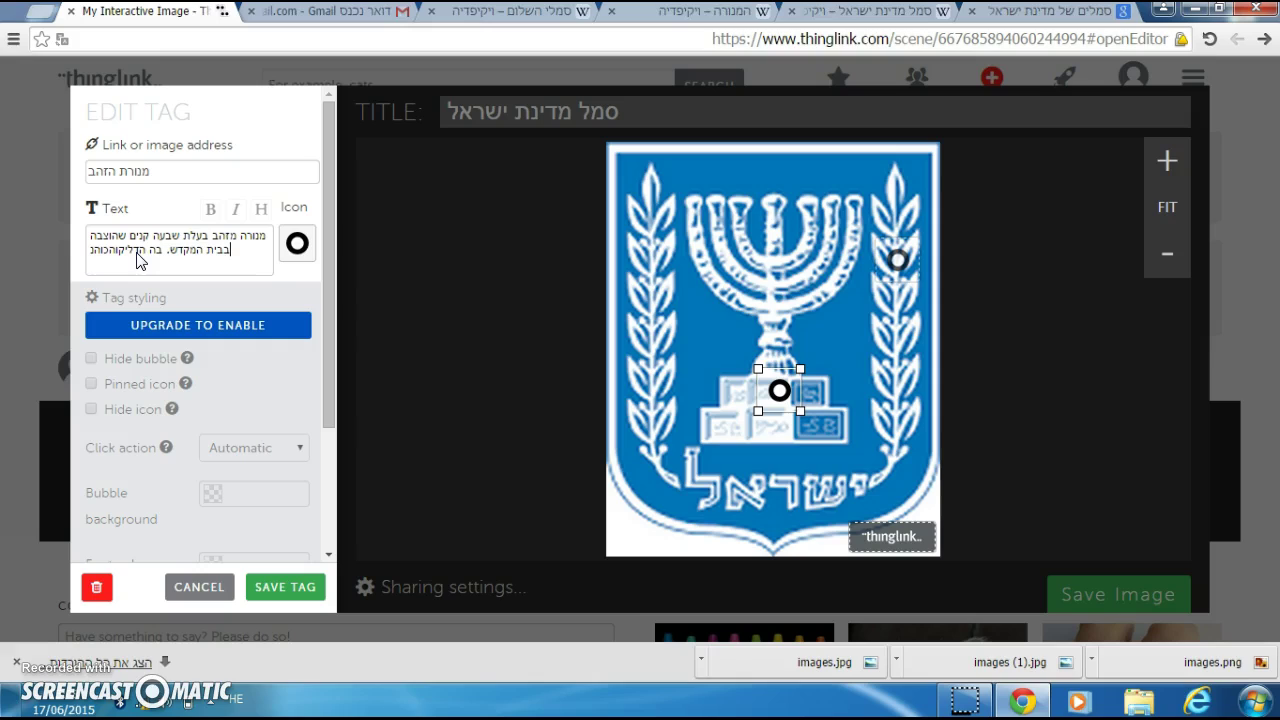
pyautogui.press('BackSpace')
pyautogui.press('BackSpace')
pyautogui.press('BackSpace')
pyautogui.press('BackSpace')
pyautogui.press('BackSpace')
pyautogui.press('BackSpace')
pyautogui.press('BackSpace')
pyautogui.press('BackSpace')
pyautogui.press('BackSpace')
pyautogui.press('BackSpace')
pyautogui.press('BackSpace')
pyautogui.press('BackSpace')
pyautogui.write('הדליקו הכוהנים אור כל ערב')
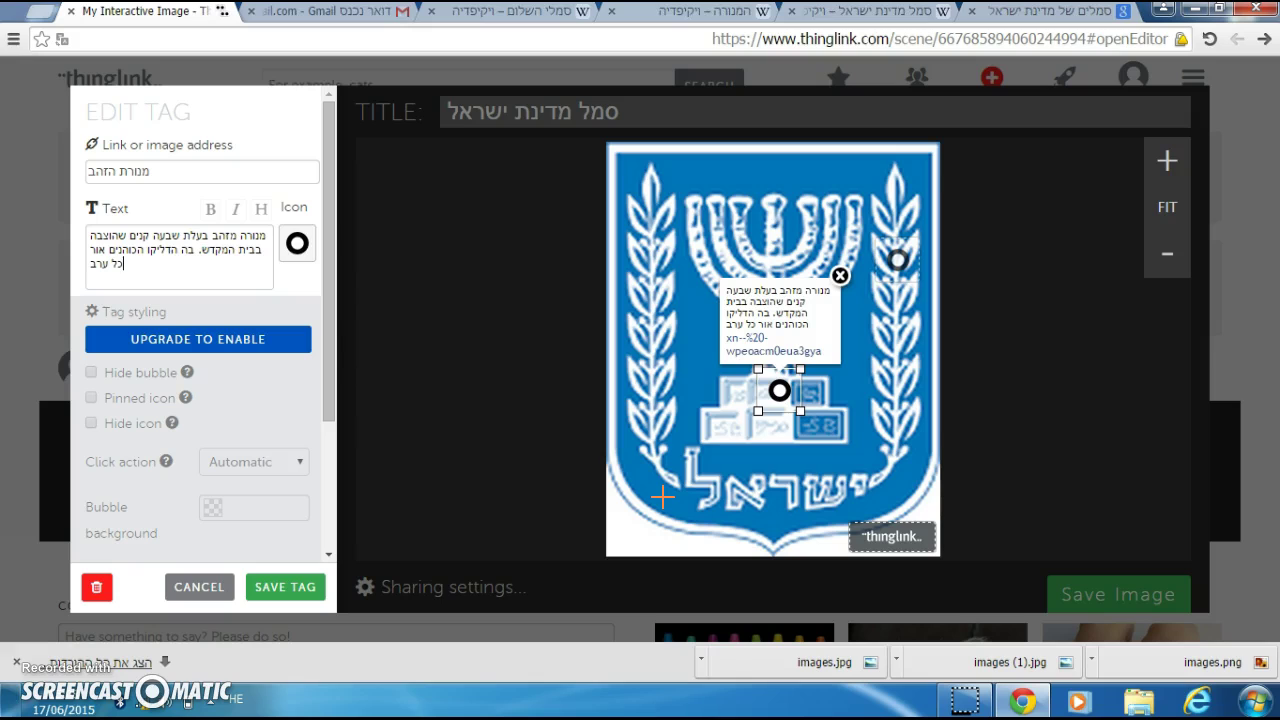
pyautogui.click(276, 592)
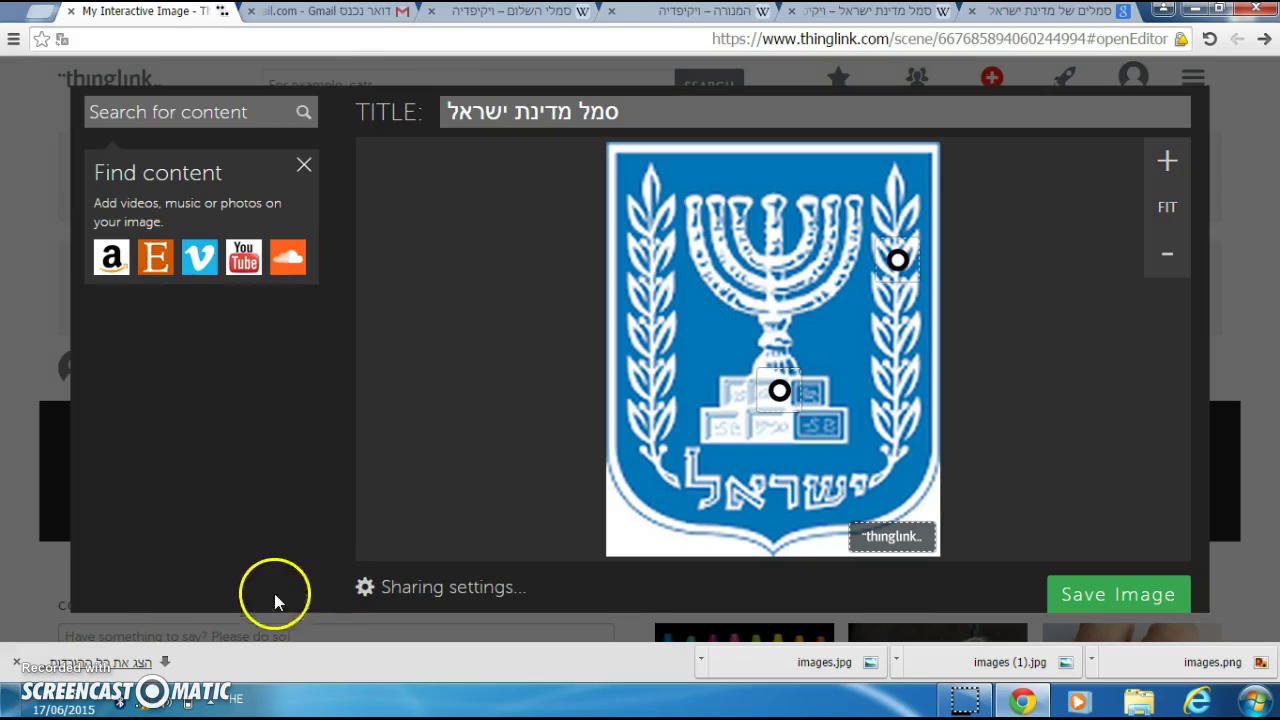
# Step: Re-save the menorah tag, then add a new tag on the shield's lower left linked to 'מגן'
pyautogui.click(778, 390)
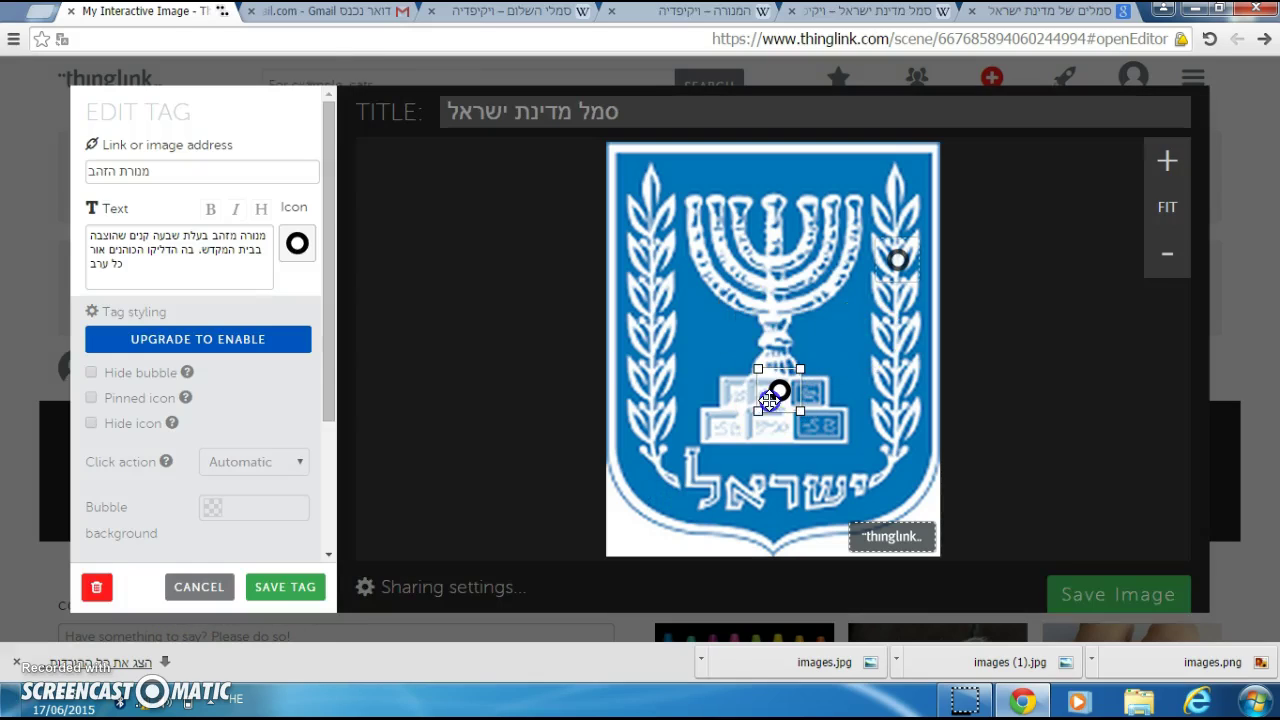
pyautogui.click(296, 590)
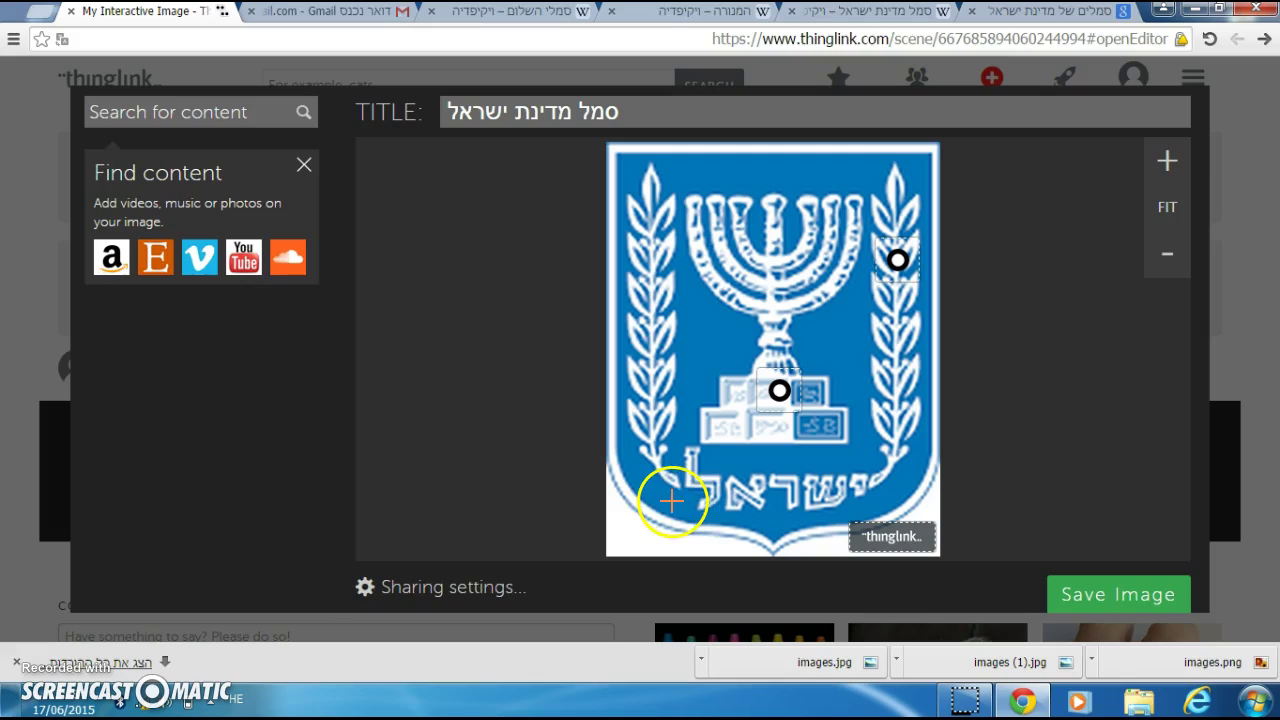
pyautogui.click(672, 501)
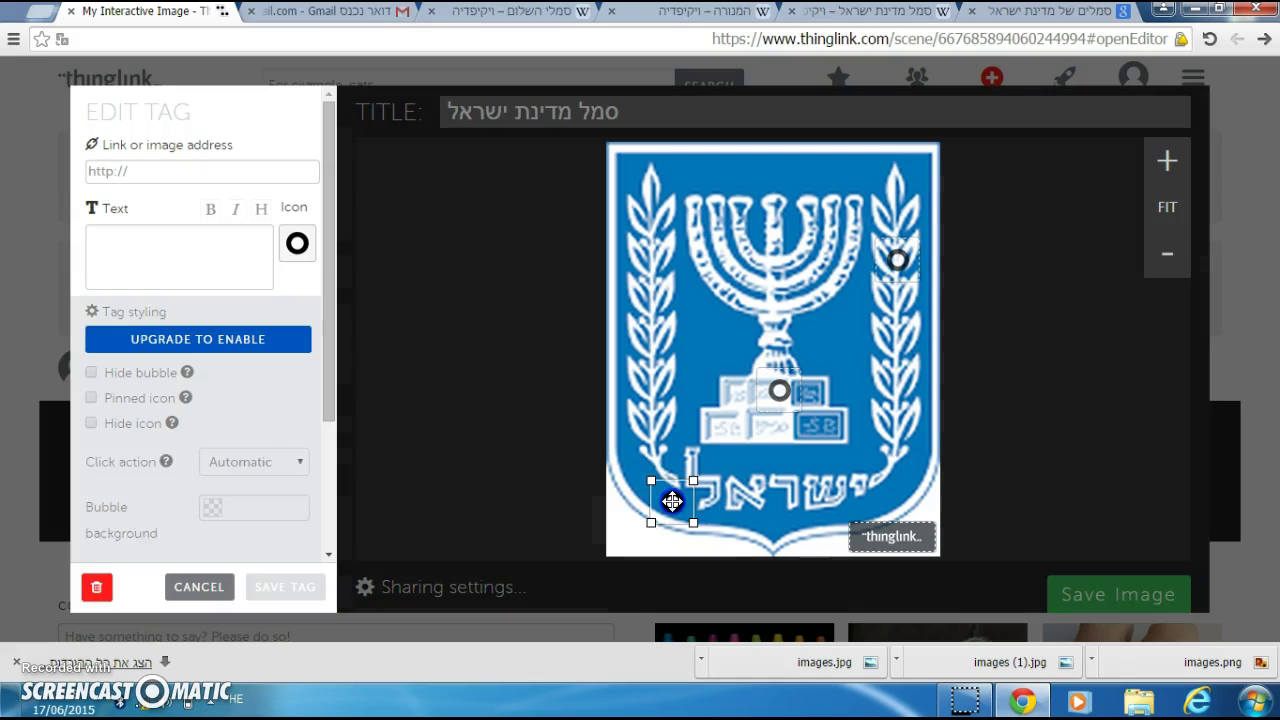
pyautogui.click(220, 174)
pyautogui.write('מג')
# Step: Describe the shield tag as 'חפץ המגן עלינו במלחמות', save the tag, and save the image
pyautogui.click(151, 241)
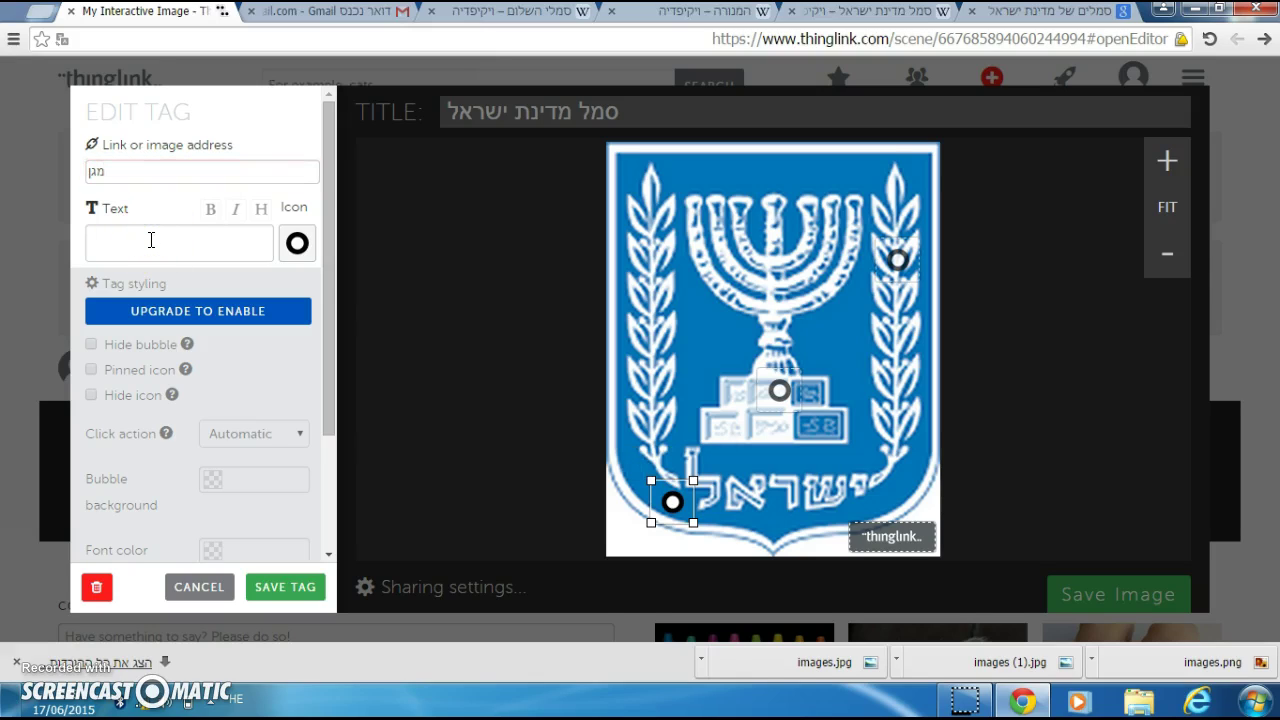
pyautogui.write('חפץ המגן ל')
pyautogui.press('BackSpace')
pyautogui.write('עלינו במלחמות')
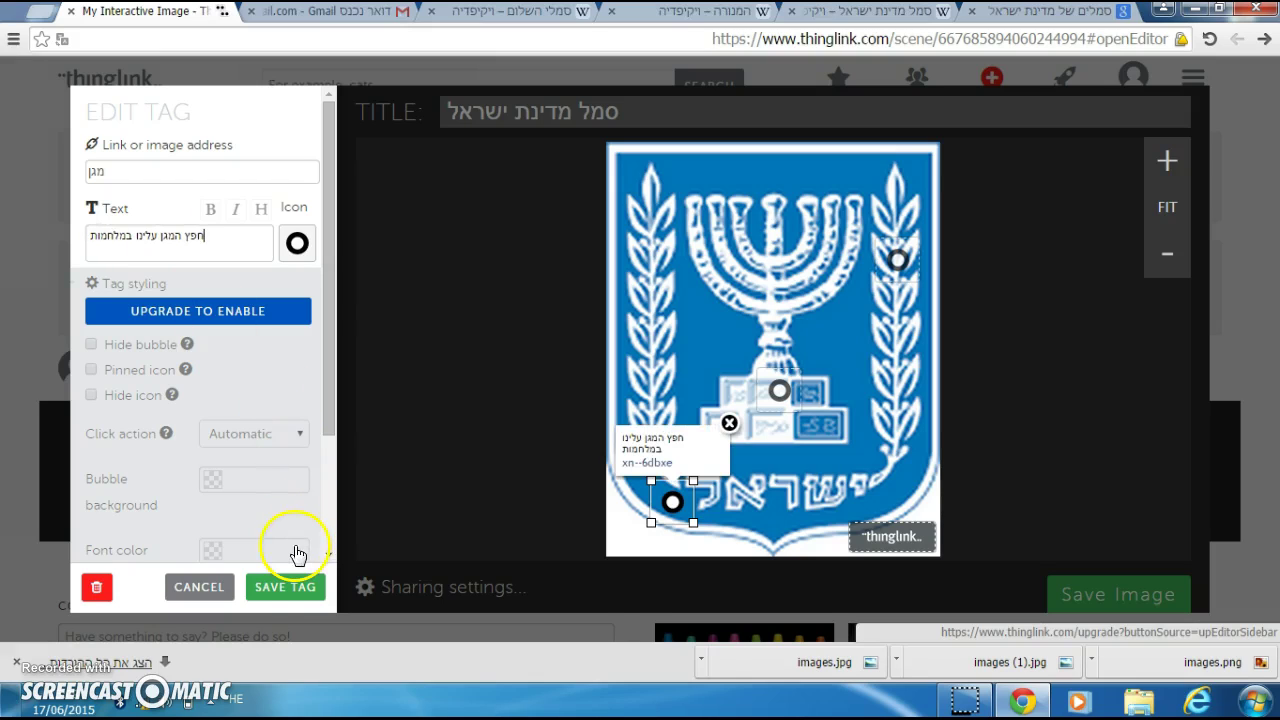
pyautogui.click(290, 596)
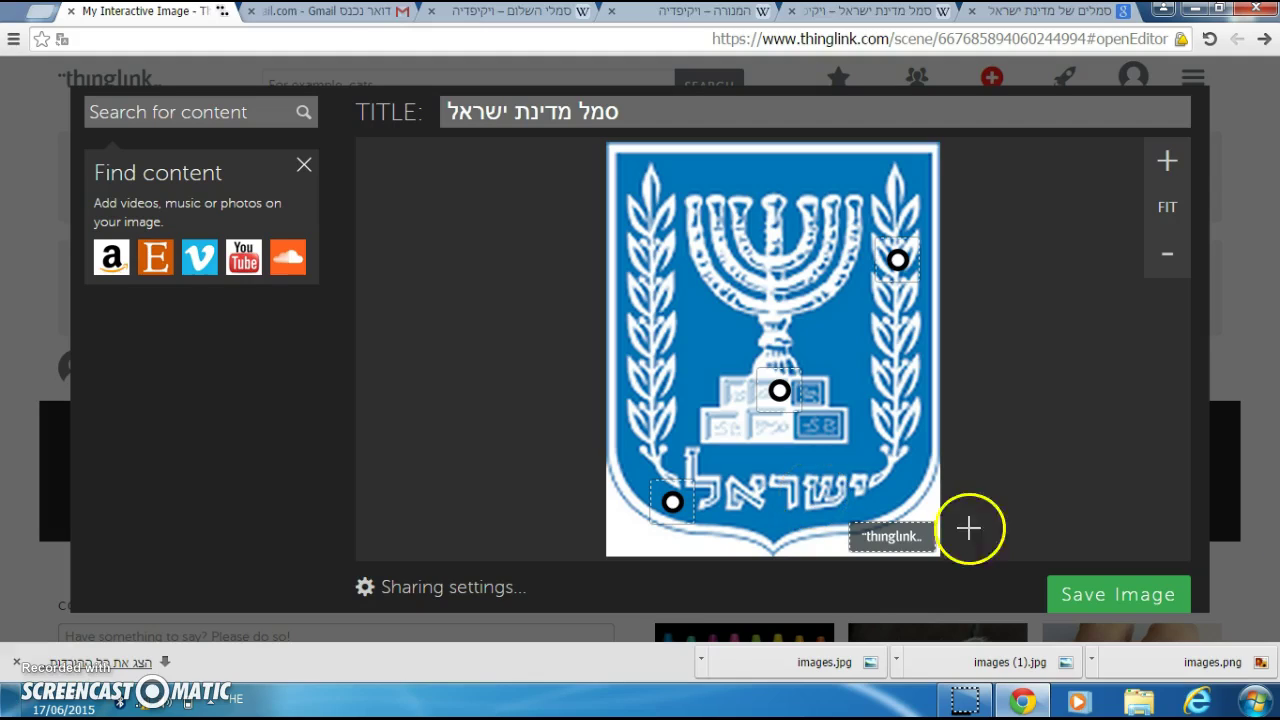
pyautogui.click(1143, 605)
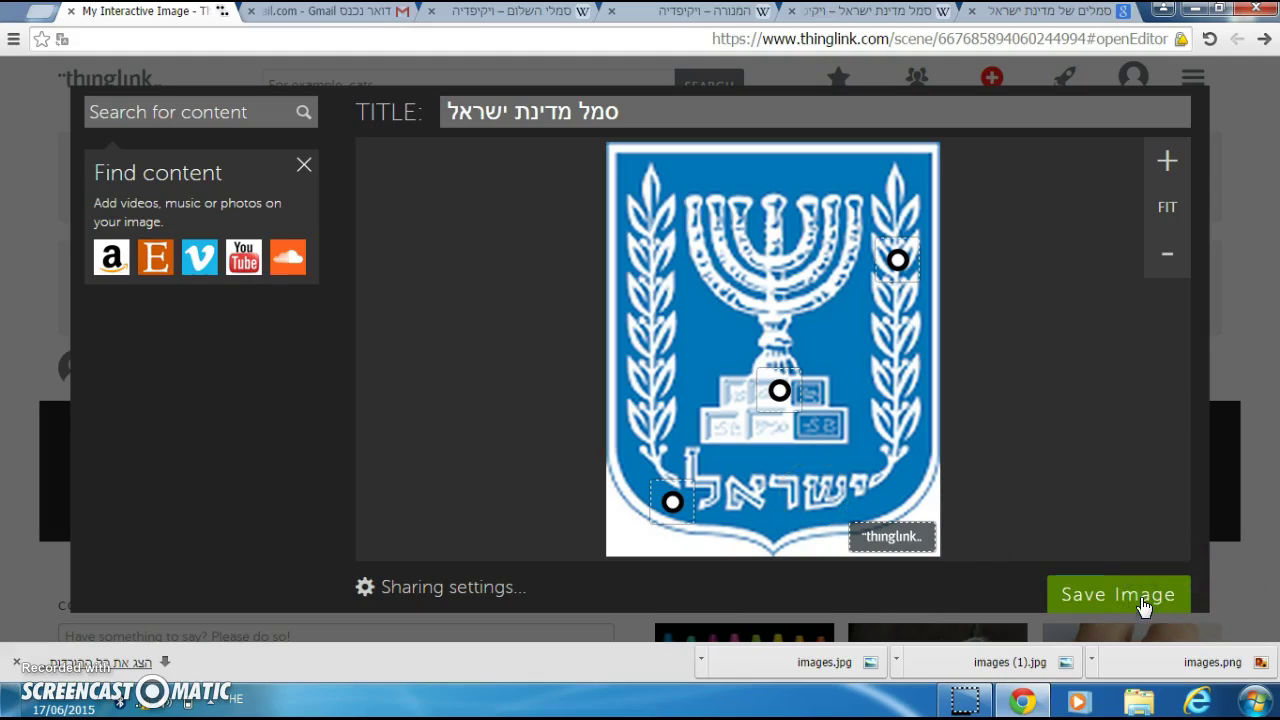